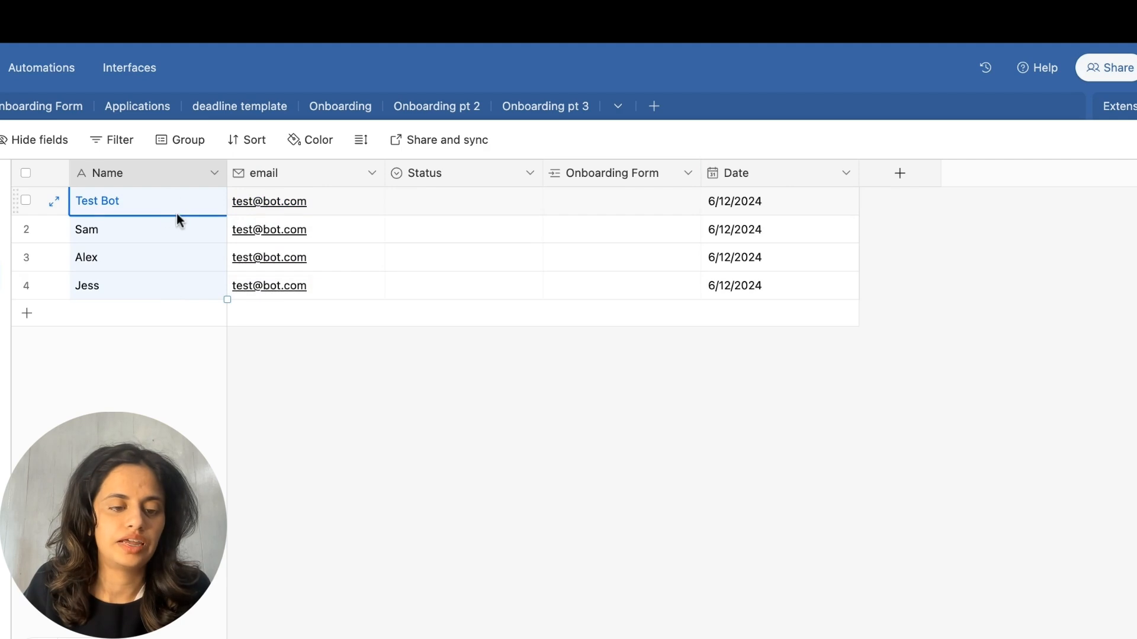
# Step: Check which Status options are available for the second record, leaving the cell empty
pyautogui.moveTo(754, 197); pyautogui.dragTo(750, 286)
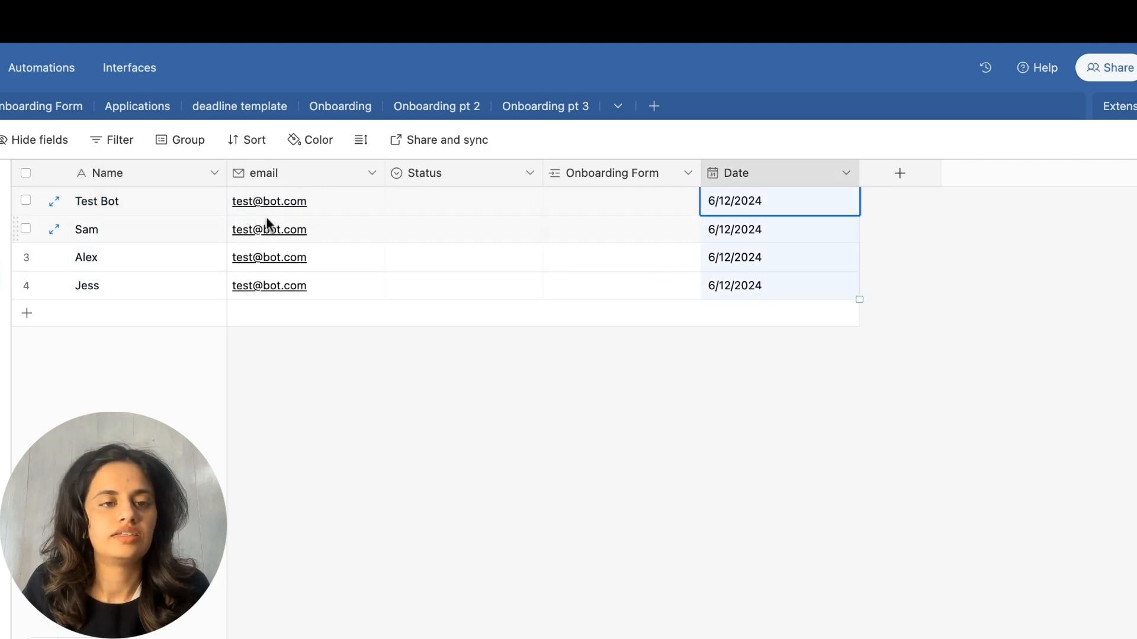
pyautogui.click(432, 235)
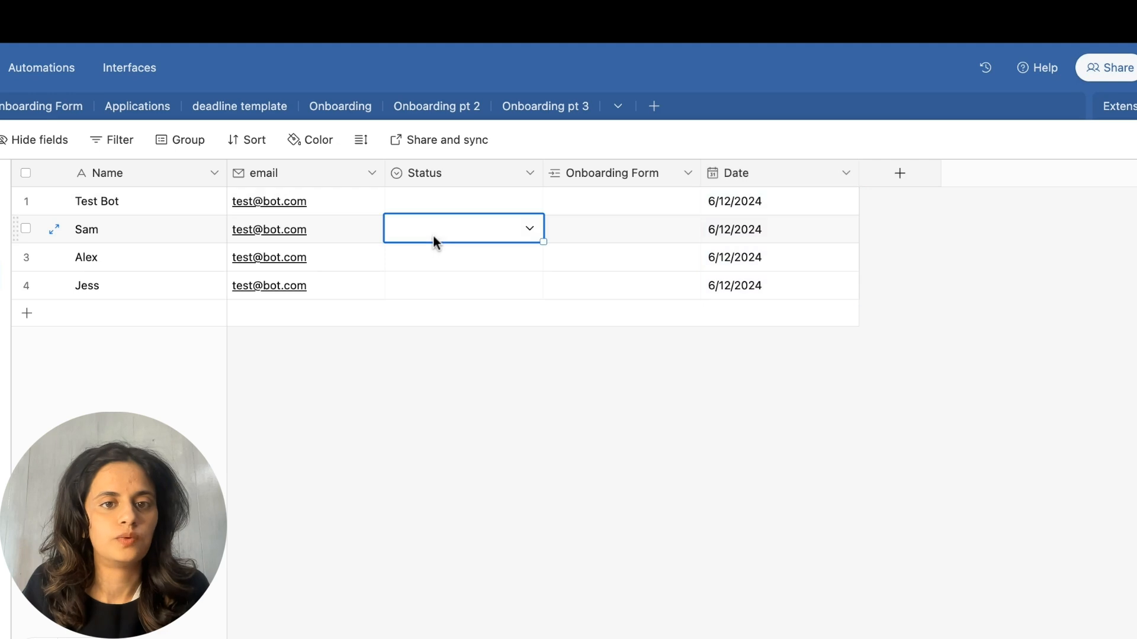
pyautogui.click(492, 230)
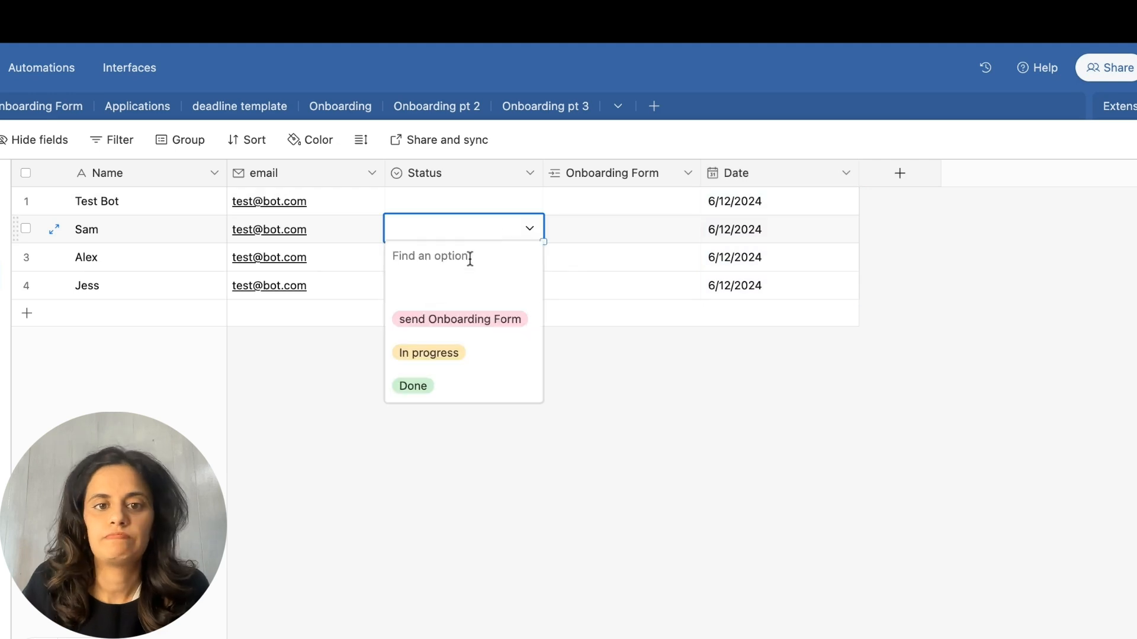
pyautogui.write('s')
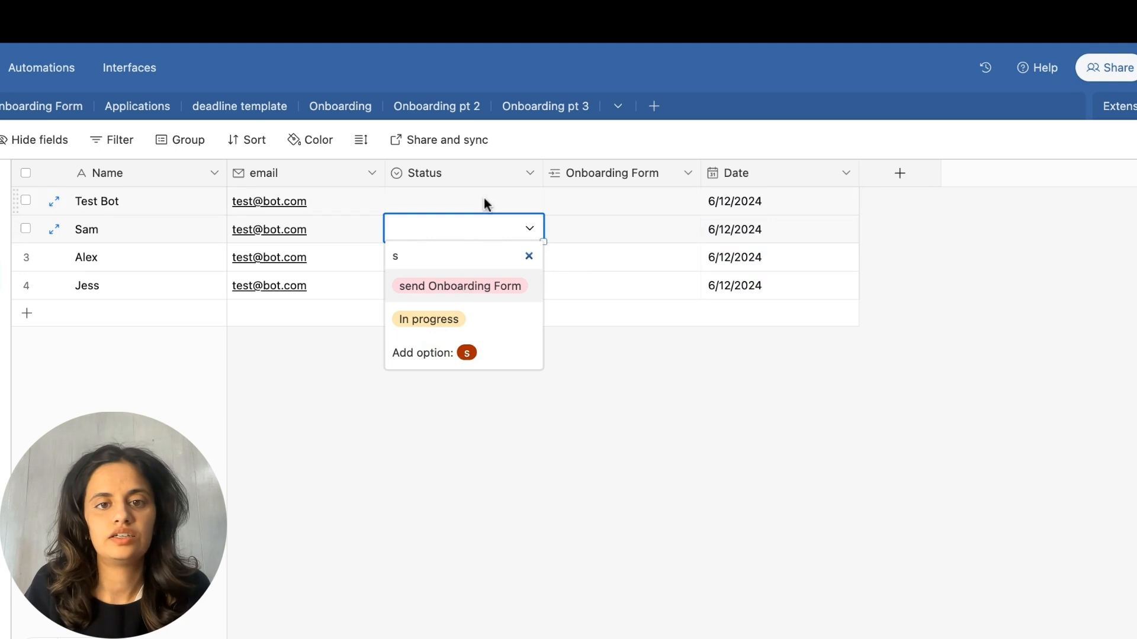
pyautogui.press('Escape')
# Step: Open the Status field's configuration for editing and choose Single select as its field type
pyautogui.click(503, 178)
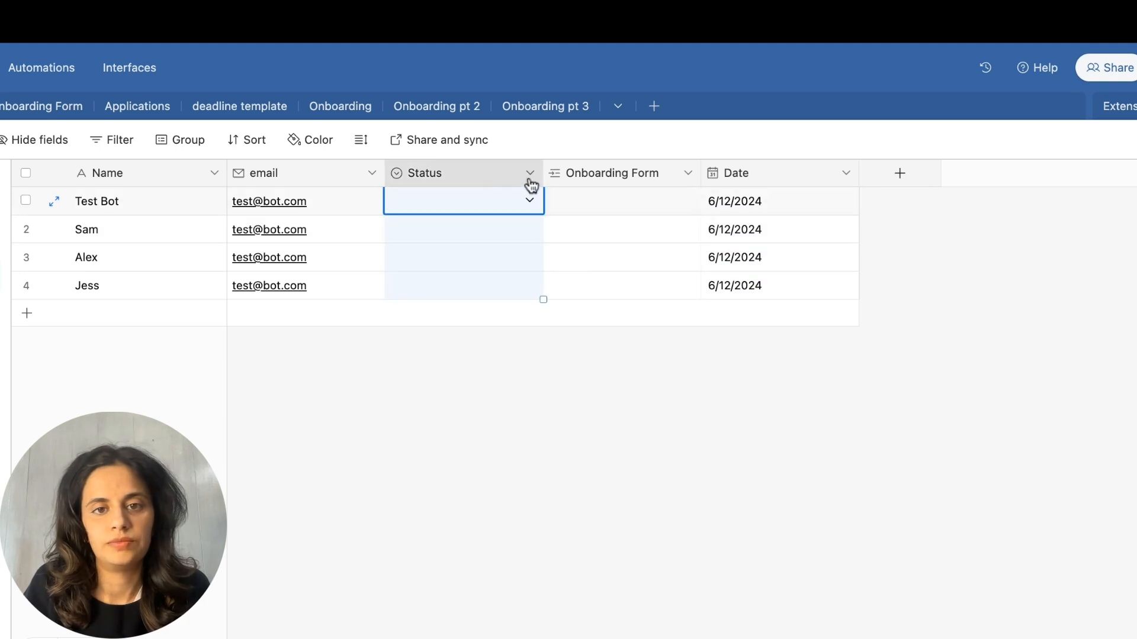
pyautogui.click(530, 178)
pyautogui.click(508, 214)
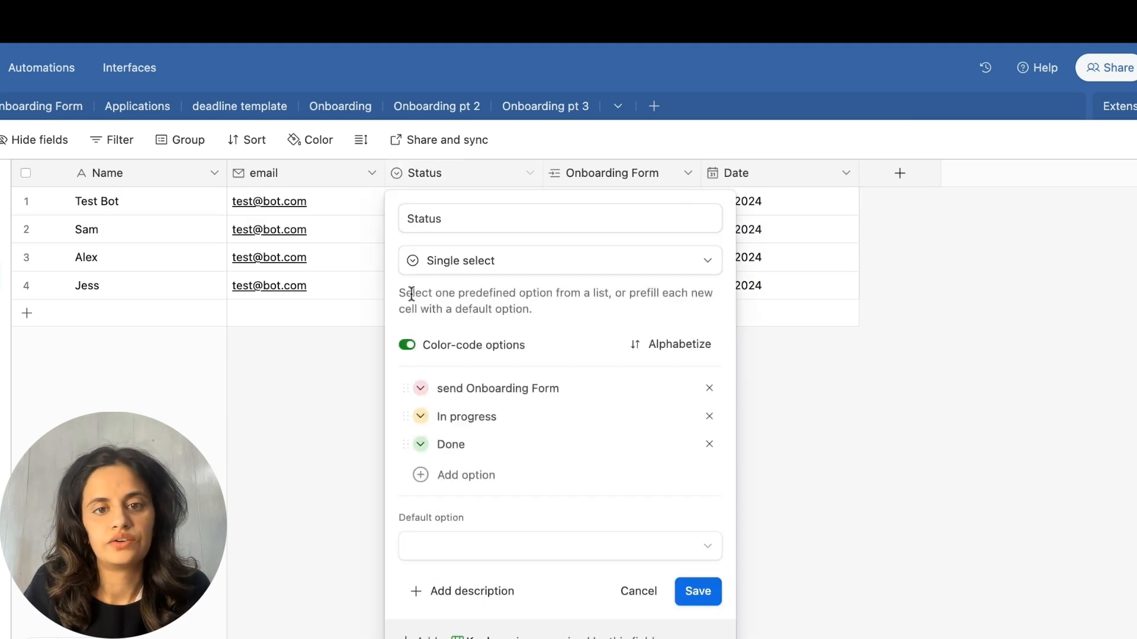
pyautogui.click(489, 263)
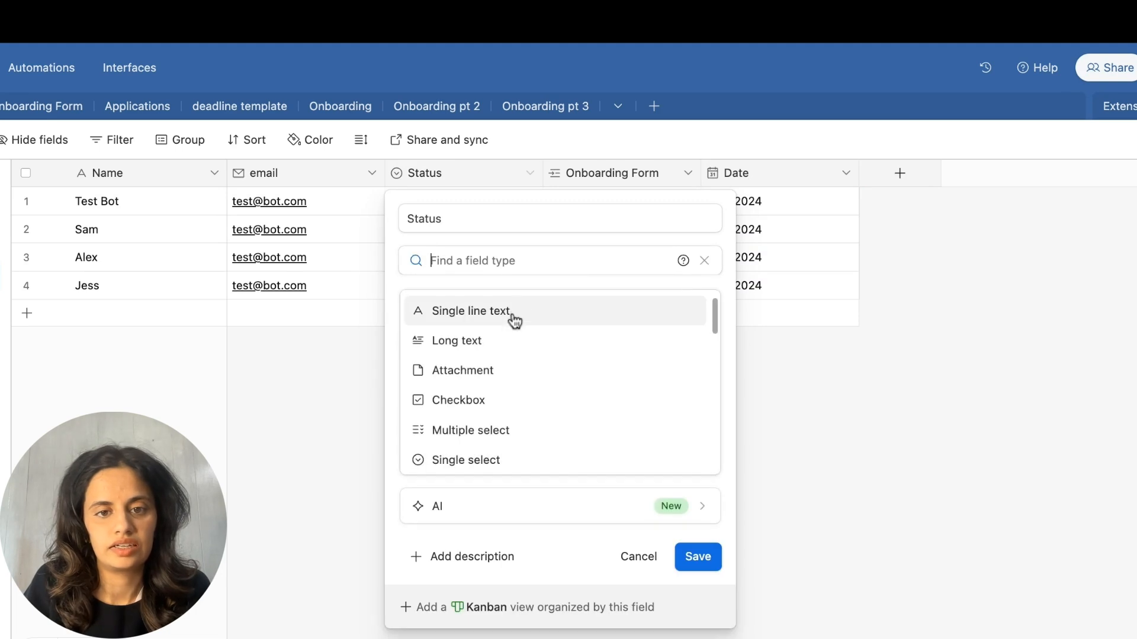
pyautogui.write('singl')
pyautogui.click(496, 348)
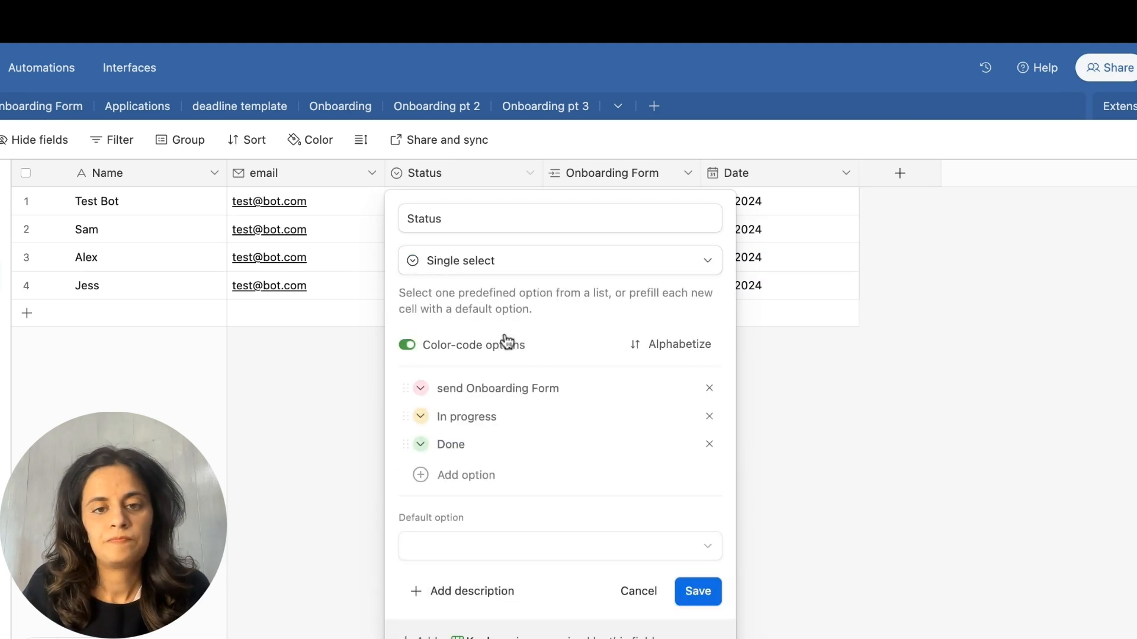
# Step: Remove the options "send Onboarding Form", "In progress" and "Done" from the Status field
pyautogui.click(707, 392)
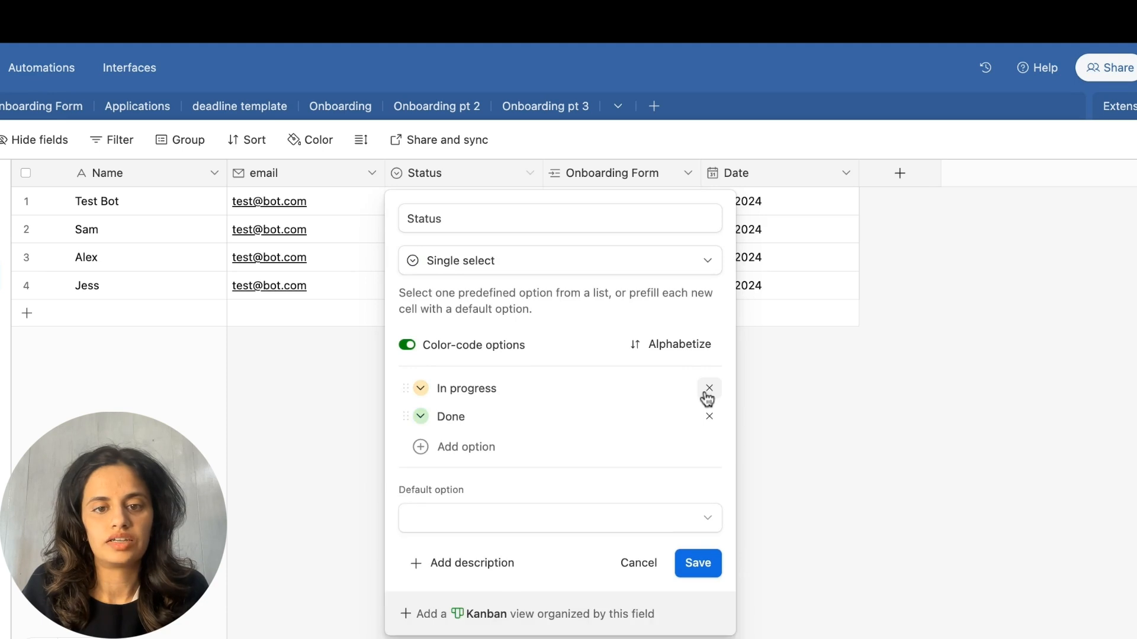
pyautogui.click(708, 392)
pyautogui.click(708, 391)
# Step: Add the Status options "Send them $6000 Proposal" and "Send them VIP Day Proposal"
pyautogui.click(487, 421)
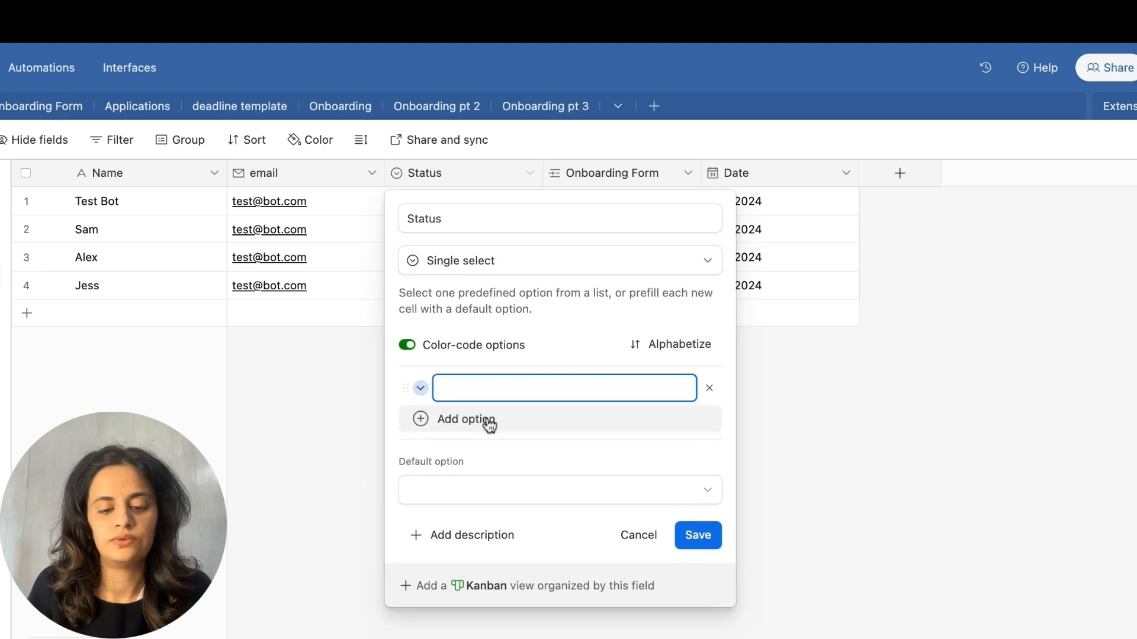
pyautogui.write('Send them')
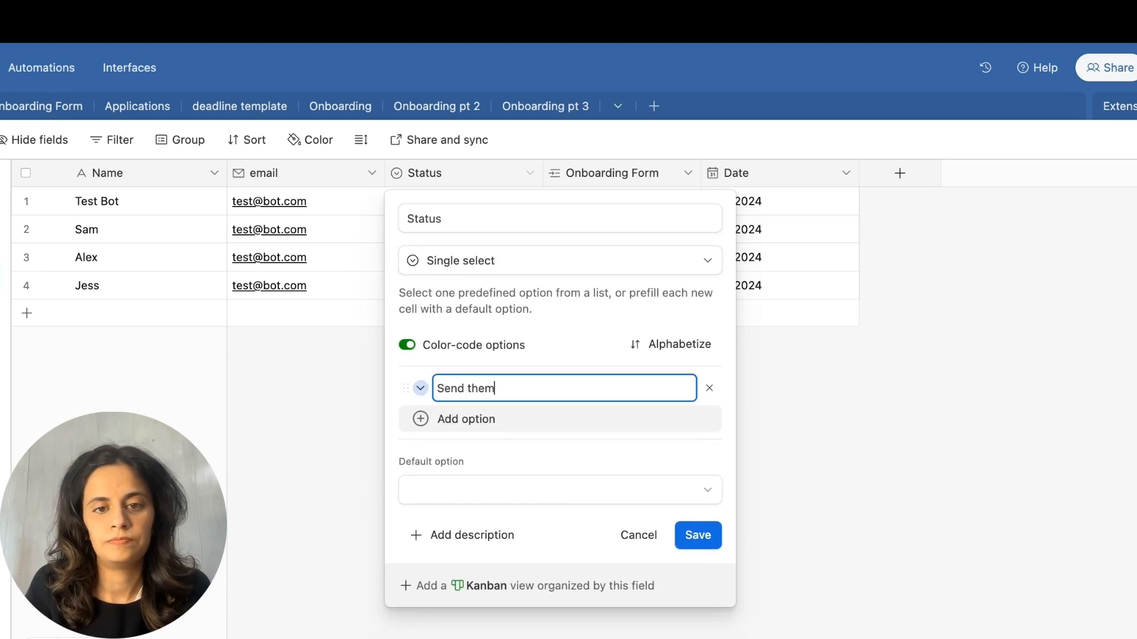
pyautogui.write(' $6000 ')
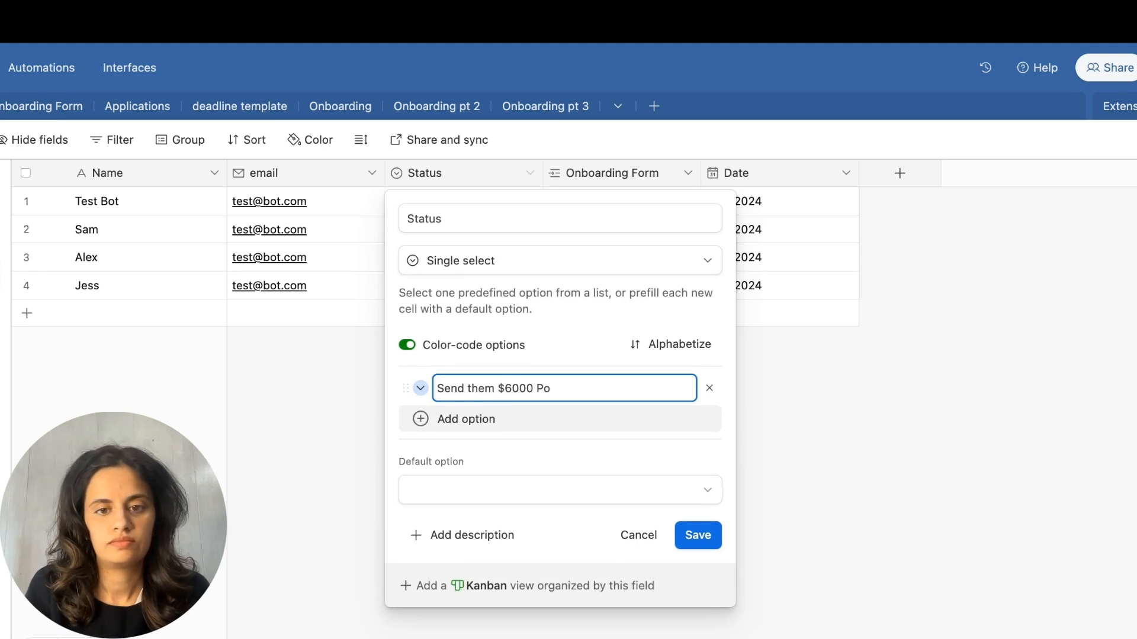
pyautogui.write('Proposa')
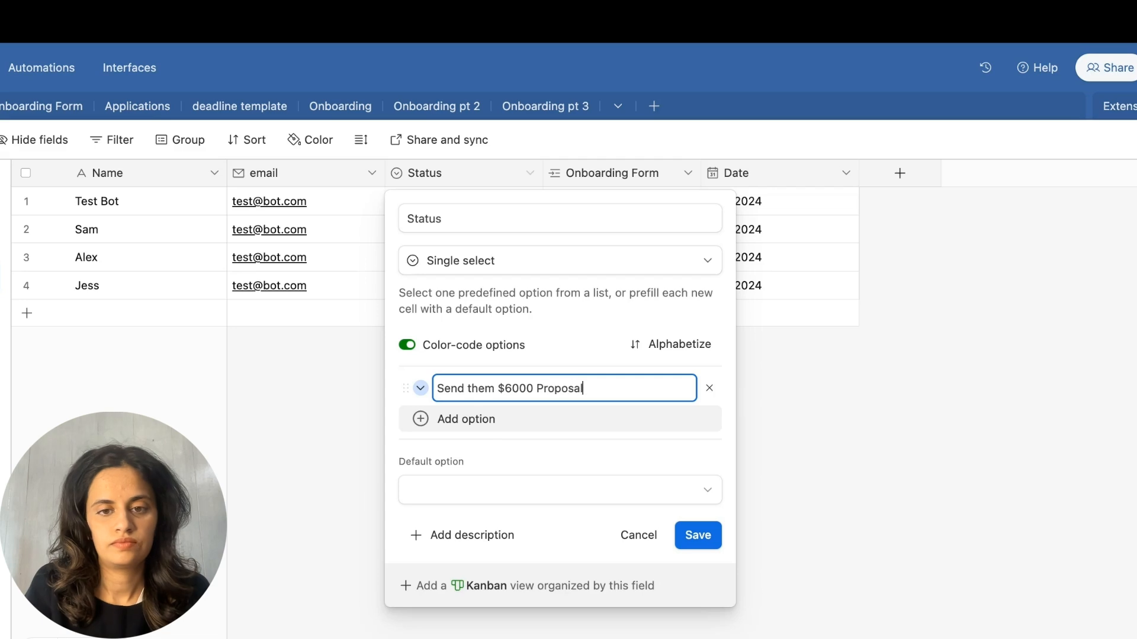
pyautogui.write('l')
pyautogui.press('Return')
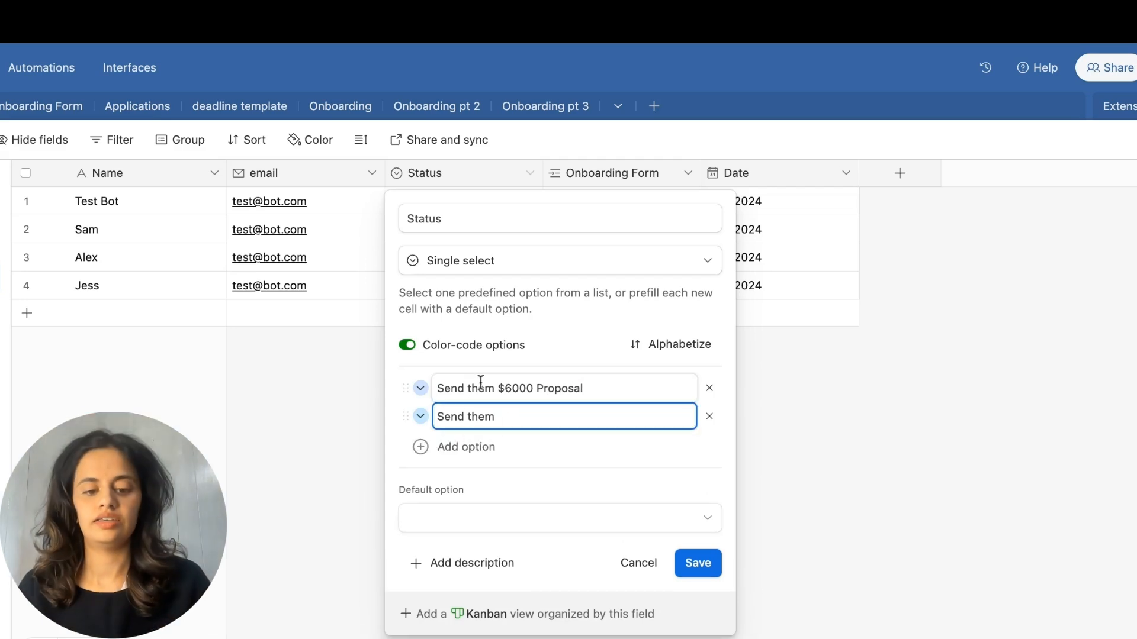
pyautogui.write('Send them VIP Day')
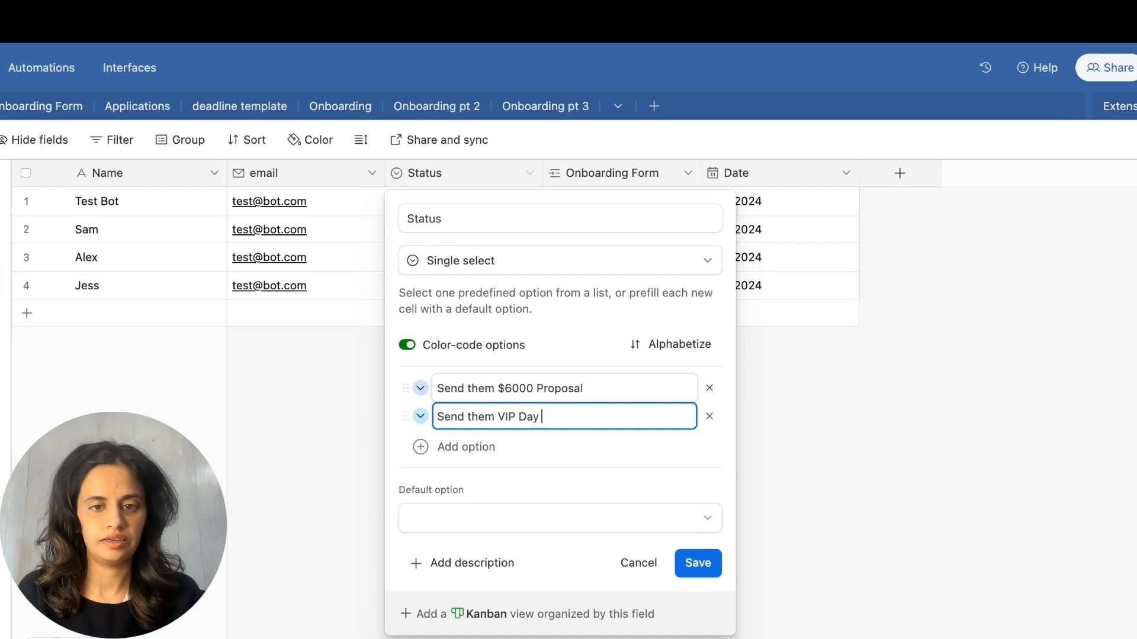
pyautogui.write(' Proposal')
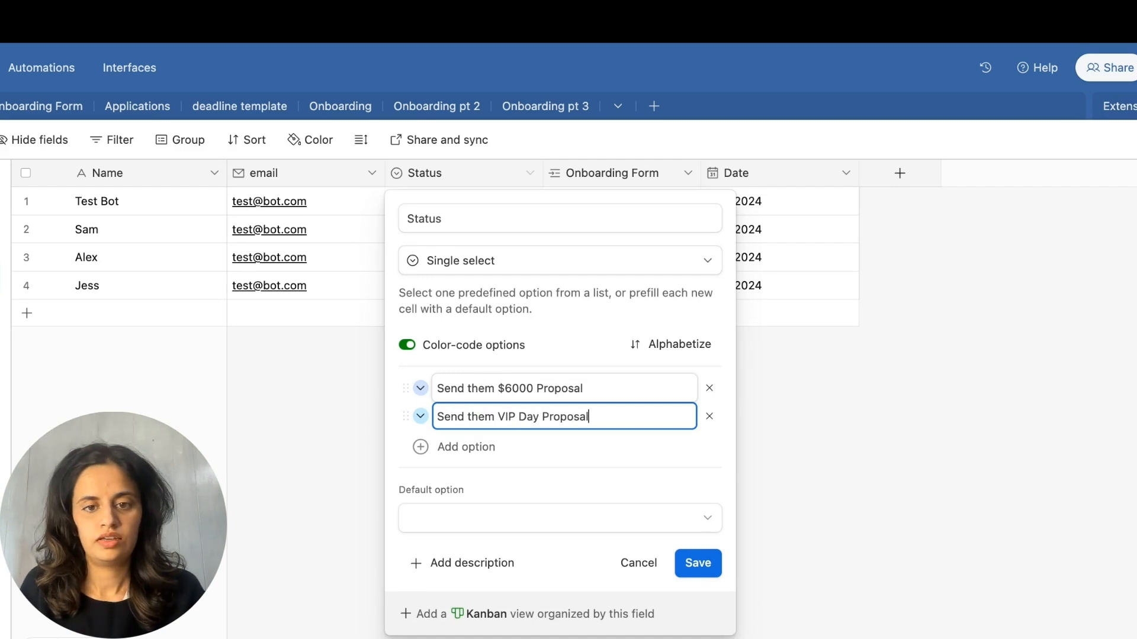
# Step: Add a third Status option, "Send a referral to" plus the contact's first name, and save the field, confirming the configuration change
pyautogui.click(487, 447)
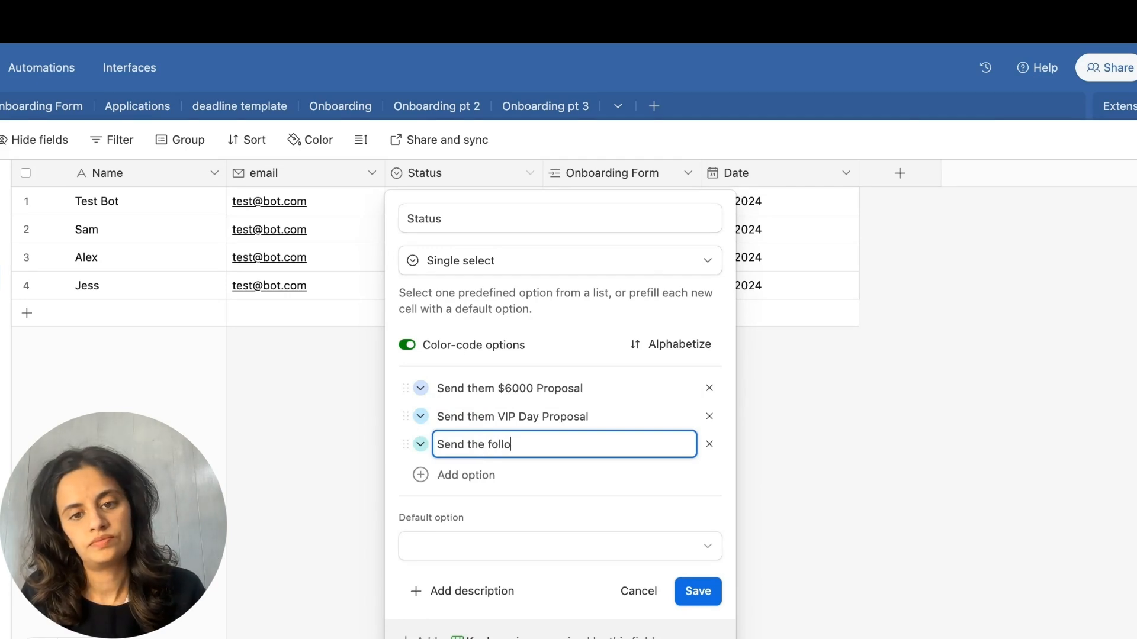
pyautogui.hotkey('shift', 'Tab')
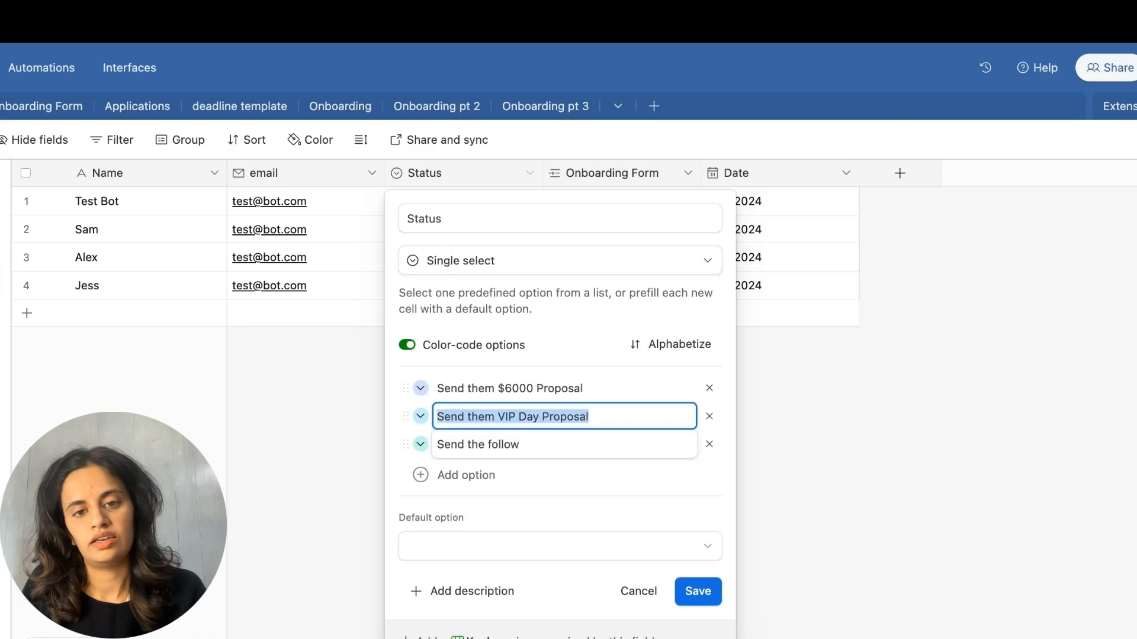
pyautogui.tripleClick(523, 444)
pyautogui.press('BackSpace')
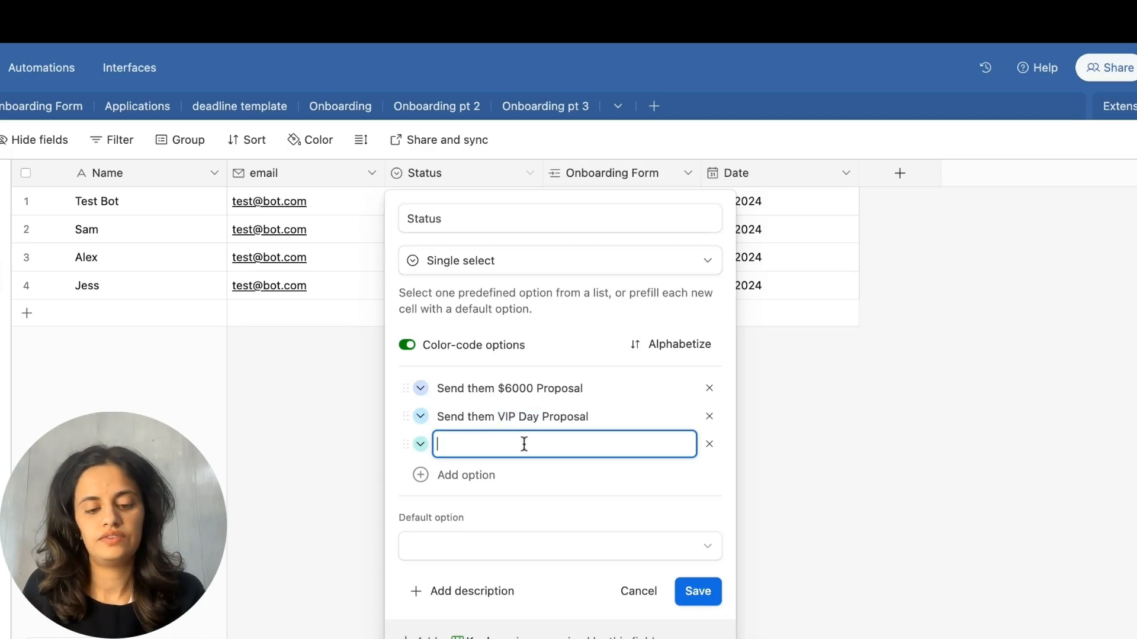
pyautogui.write('Send a re')
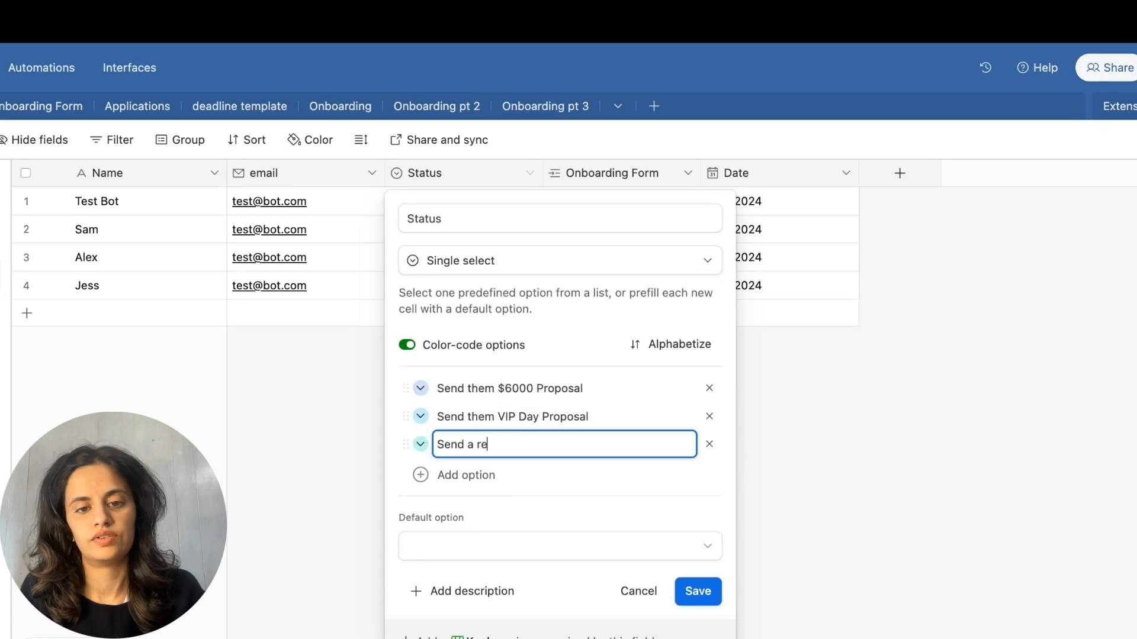
pyautogui.write('ferral t')
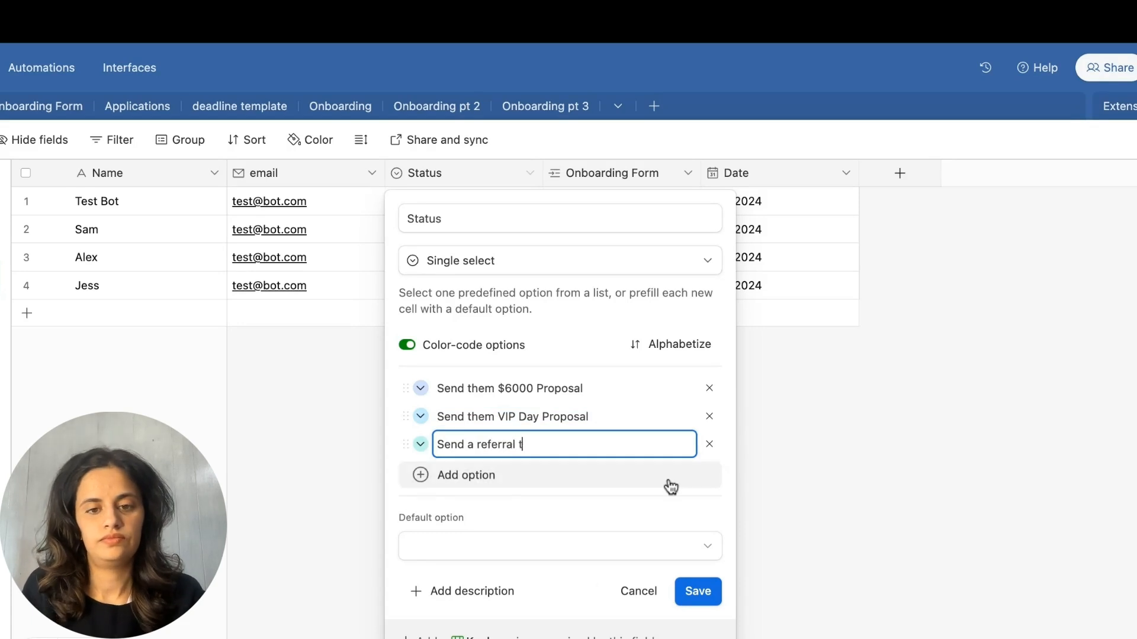
pyautogui.write('o C')
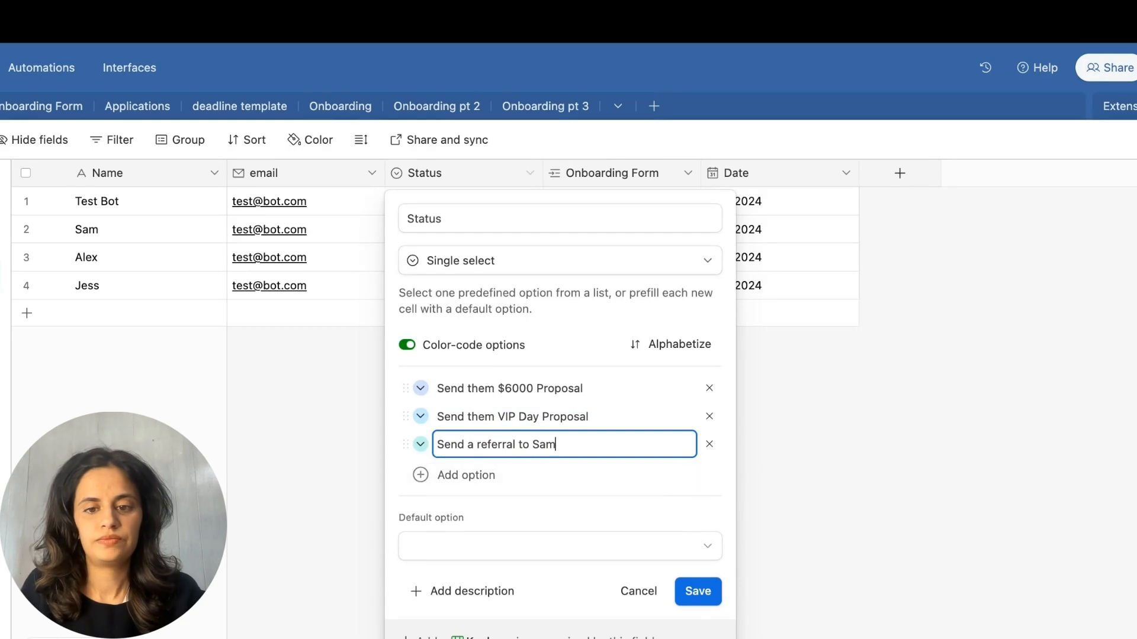
pyautogui.click(691, 595)
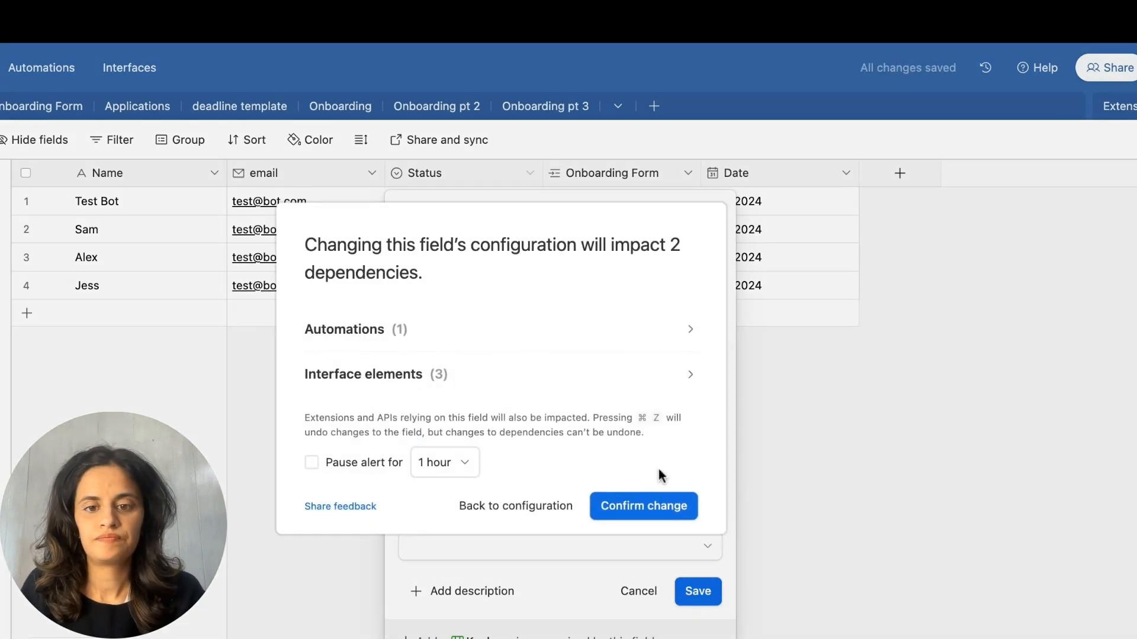
pyautogui.click(664, 504)
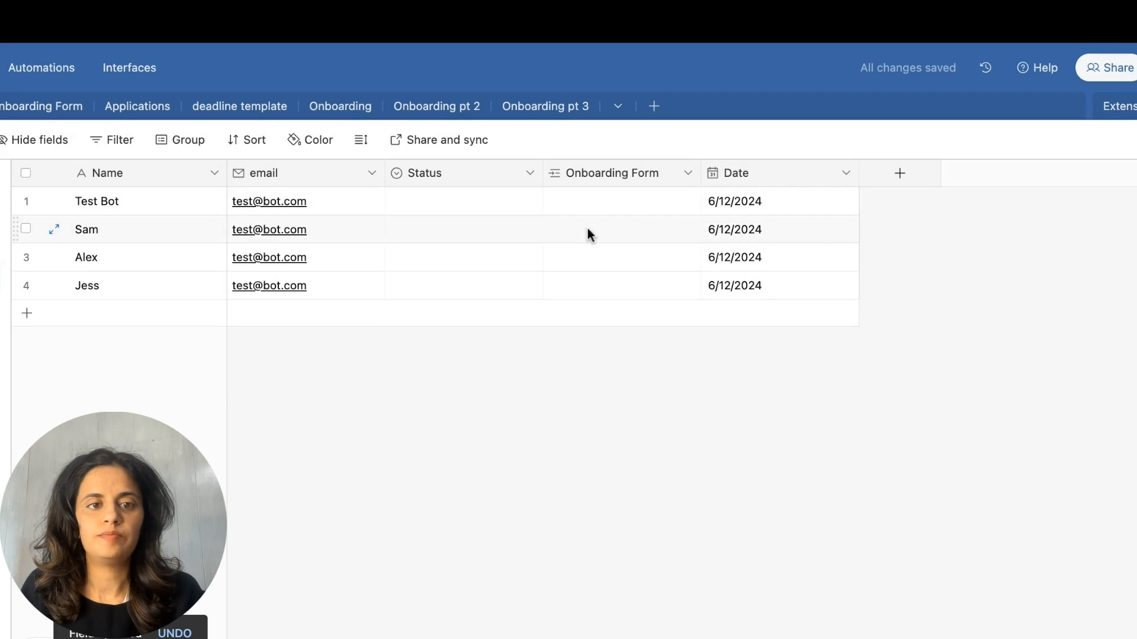
# Step: Review the dates of the last three records and the new Status options for the second and third records
pyautogui.moveTo(756, 232); pyautogui.dragTo(751, 286)
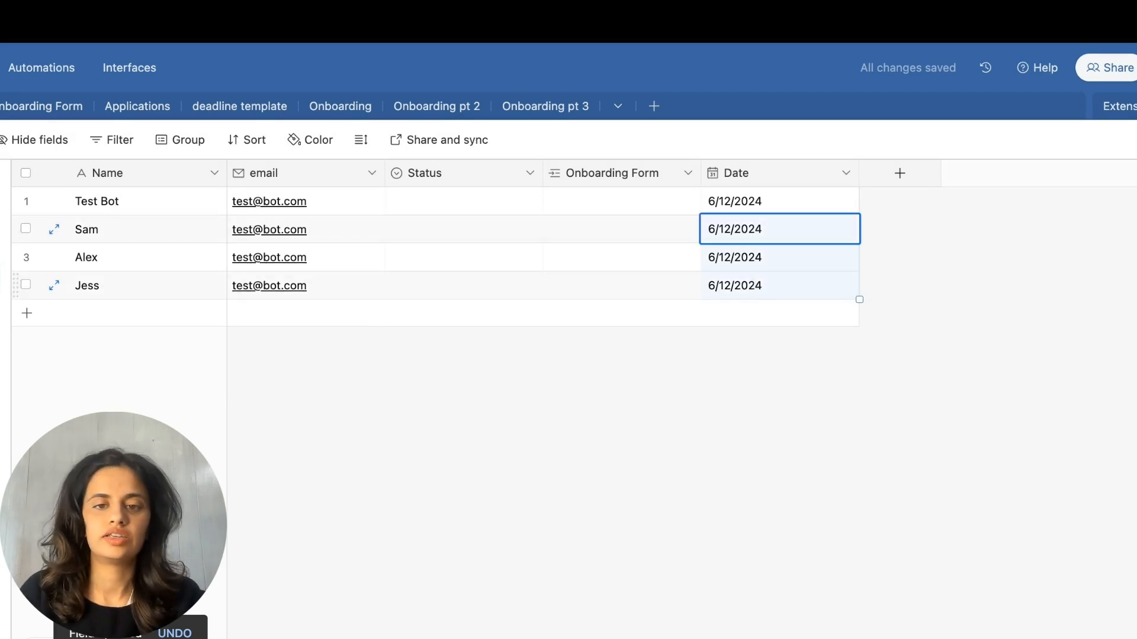
pyautogui.doubleClick(406, 235)
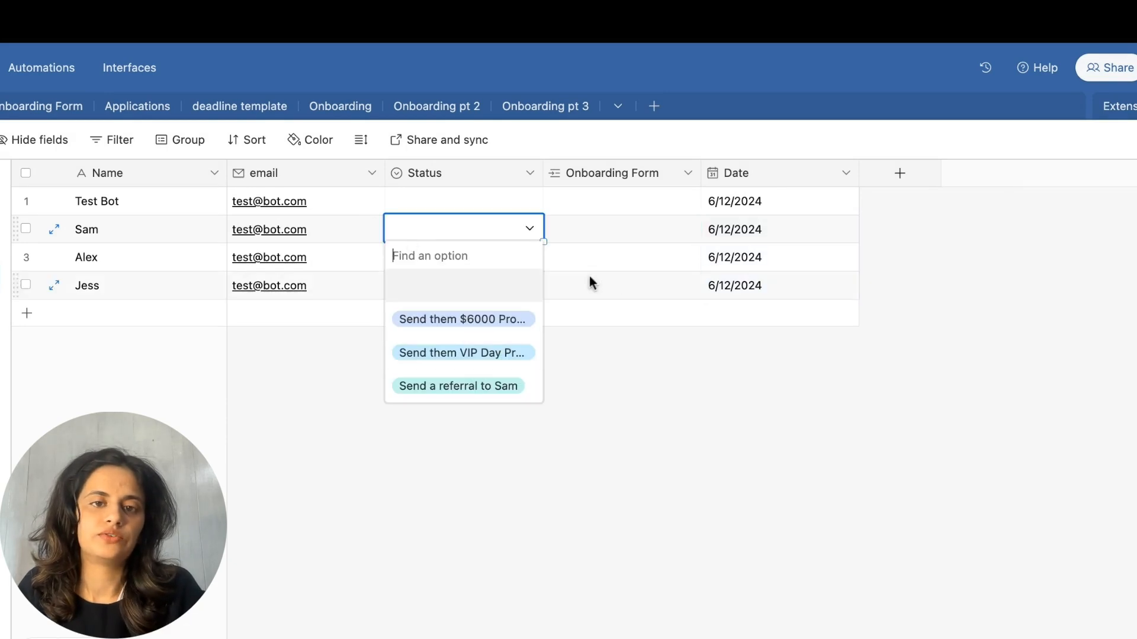
pyautogui.click(548, 406)
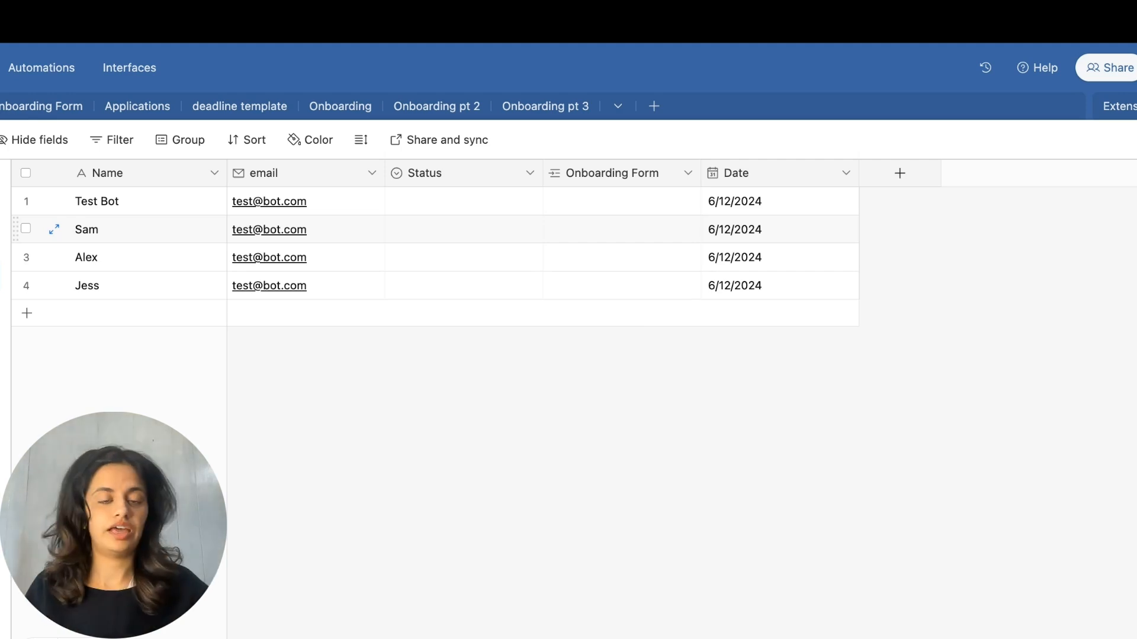
pyautogui.doubleClick(447, 257)
pyautogui.click(661, 397)
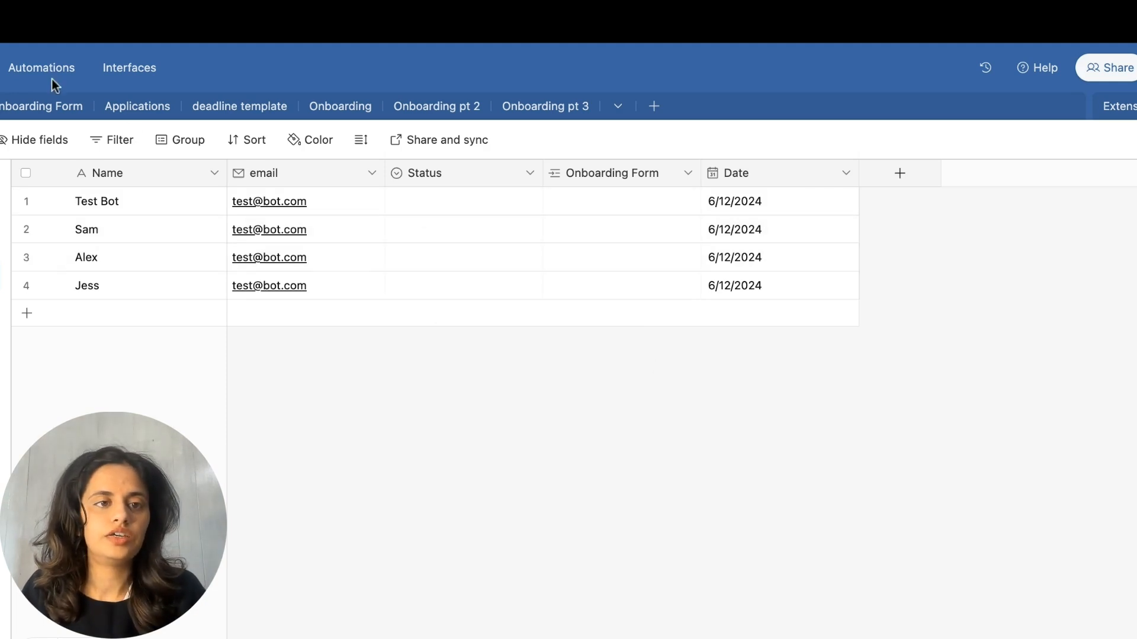
# Step: Create a new automation named "Send $6000 Proposal"
pyautogui.click(39, 70)
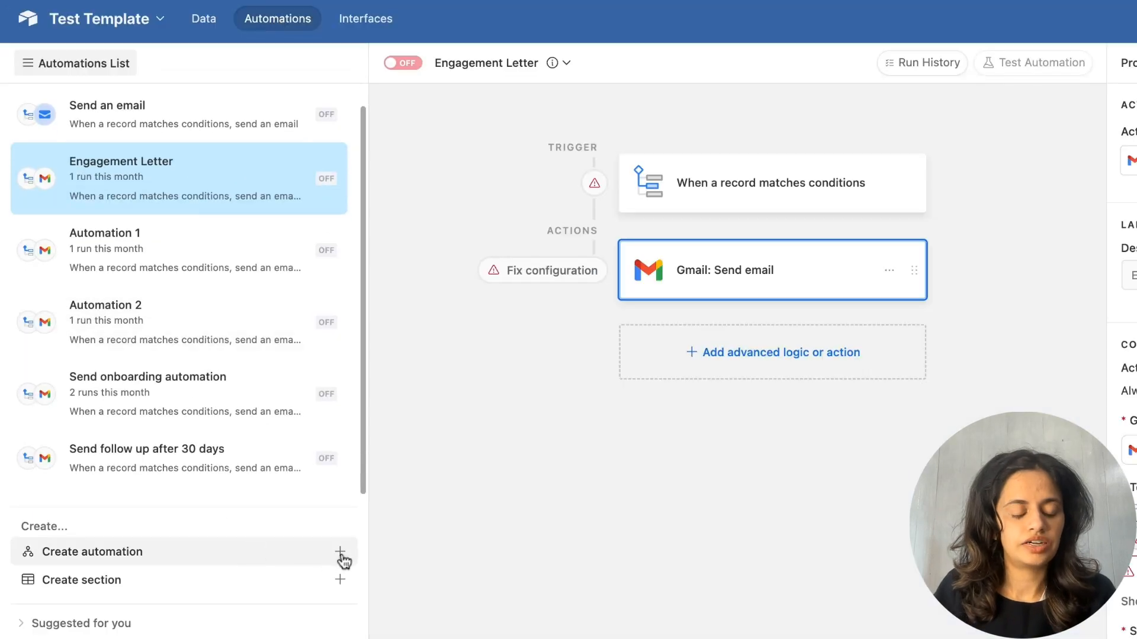
pyautogui.click(341, 553)
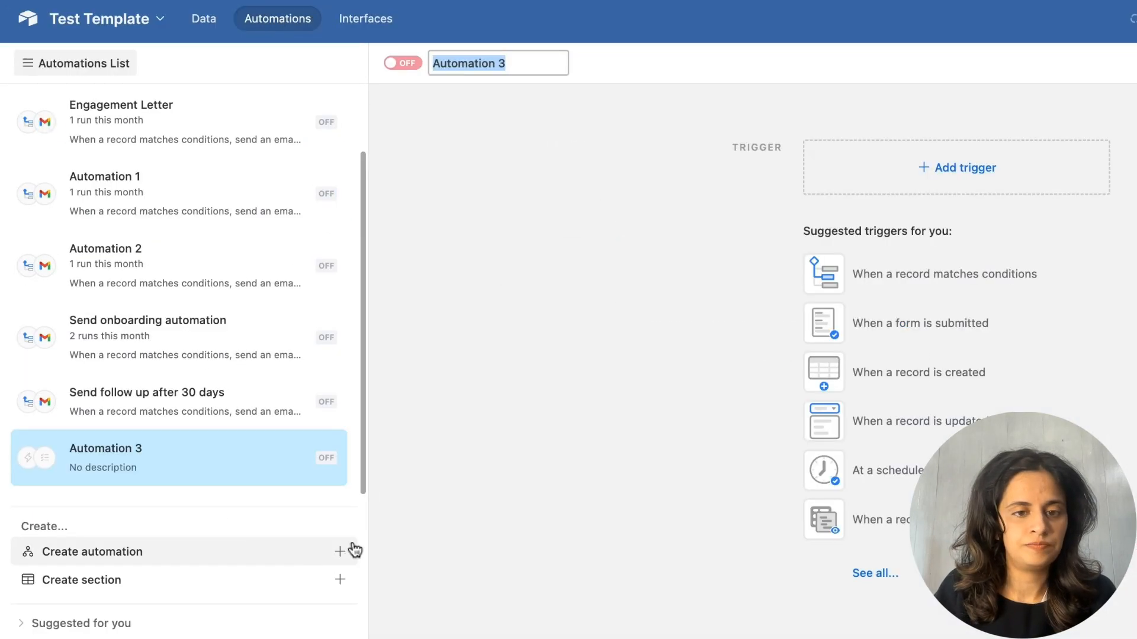
pyautogui.write('Send Pr')
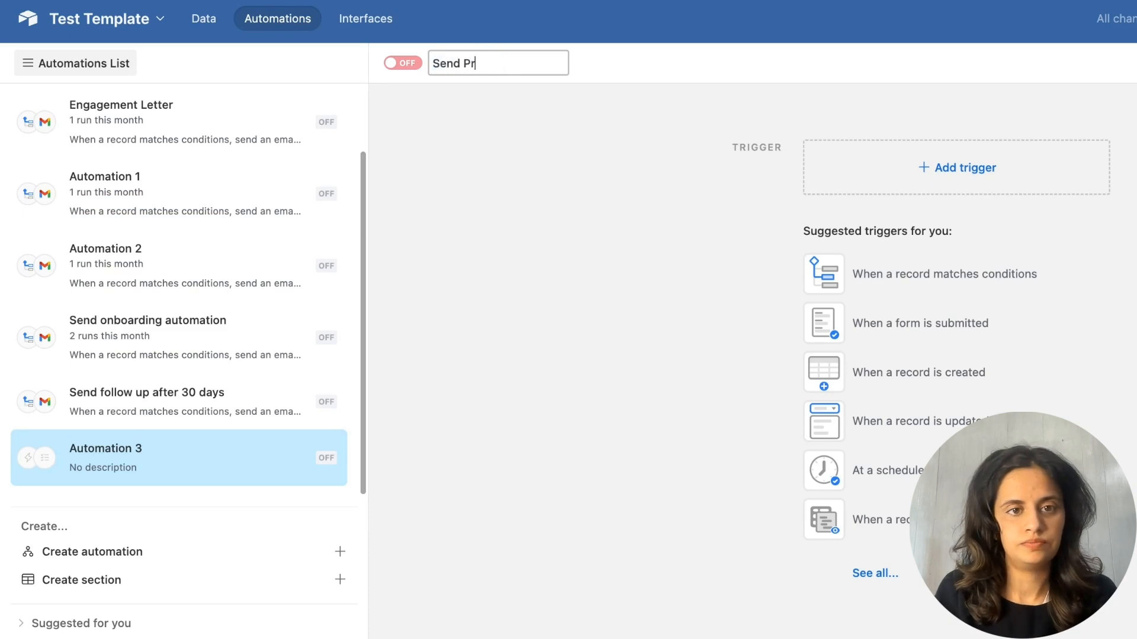
pyautogui.press('BackSpace')
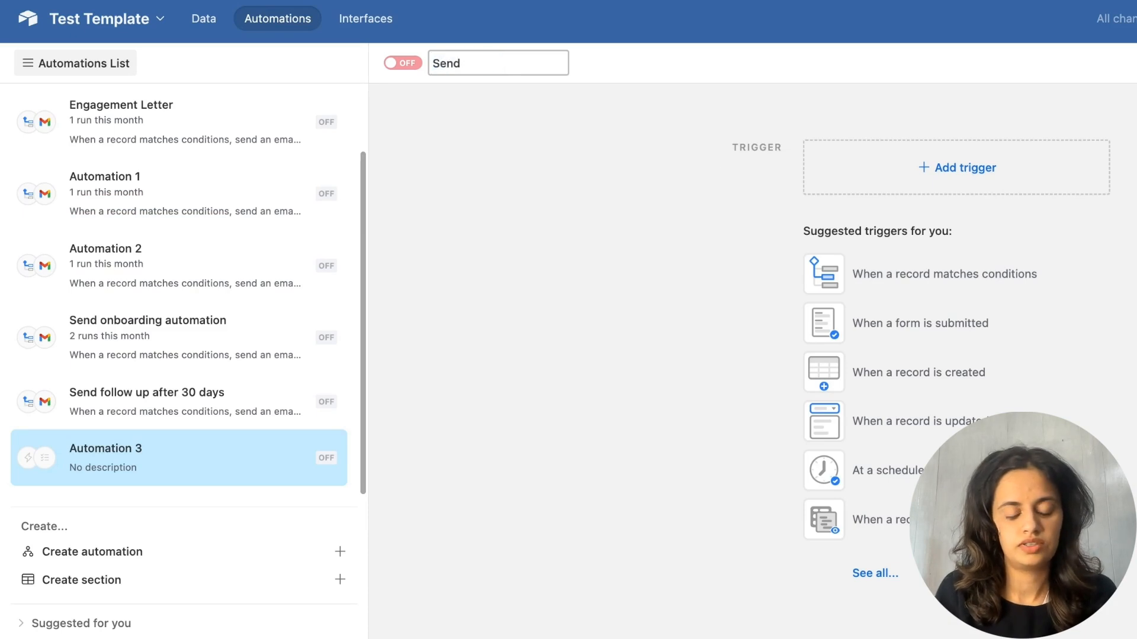
pyautogui.write('$6000 P')
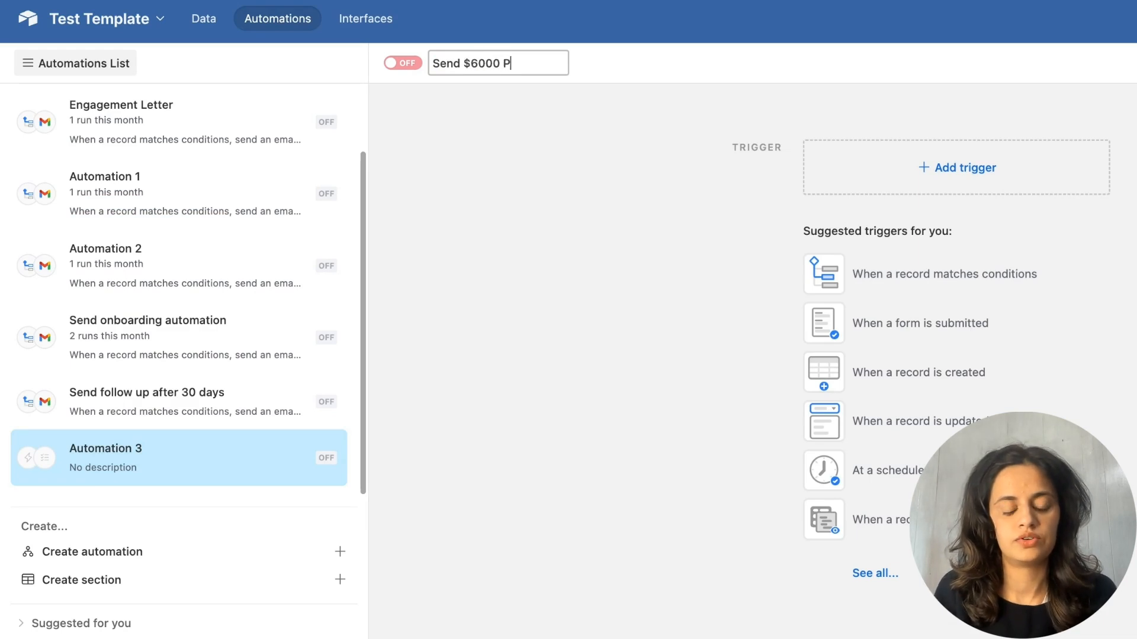
pyautogui.write('roposal')
pyautogui.press('Return')
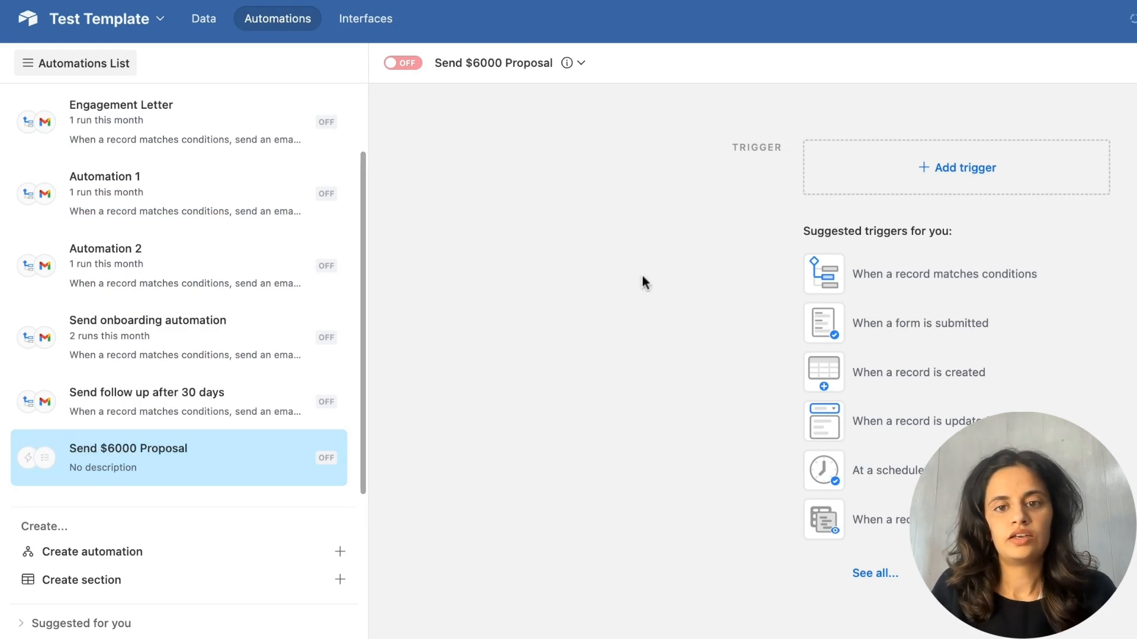
# Step: Add a "When record matches conditions" trigger that watches the CEO Calls table
pyautogui.click(910, 172)
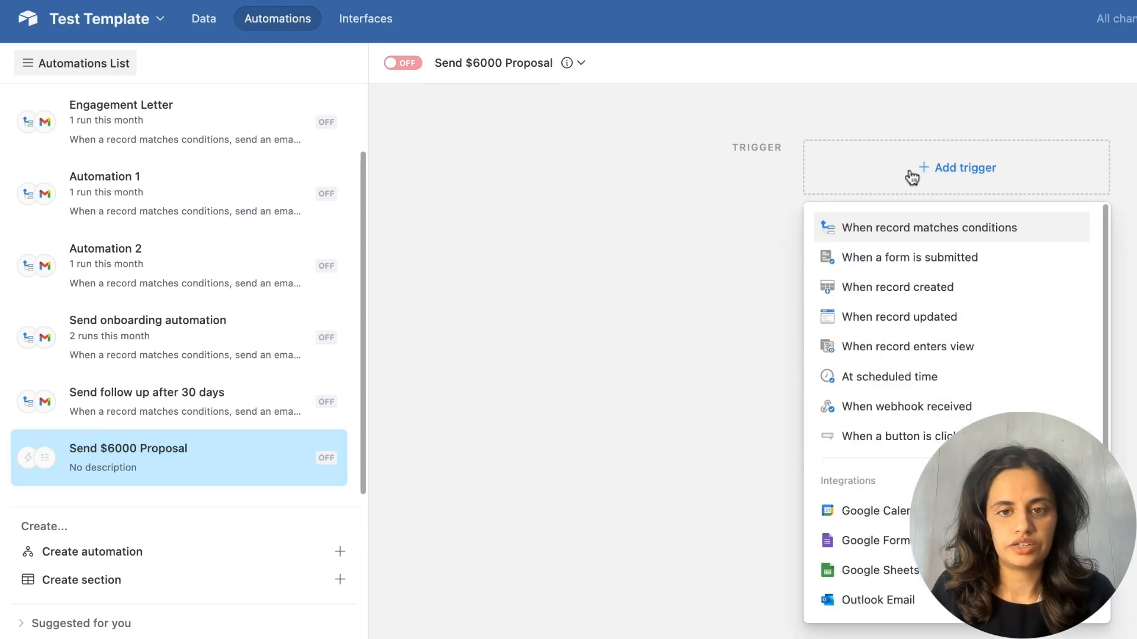
pyautogui.click(968, 233)
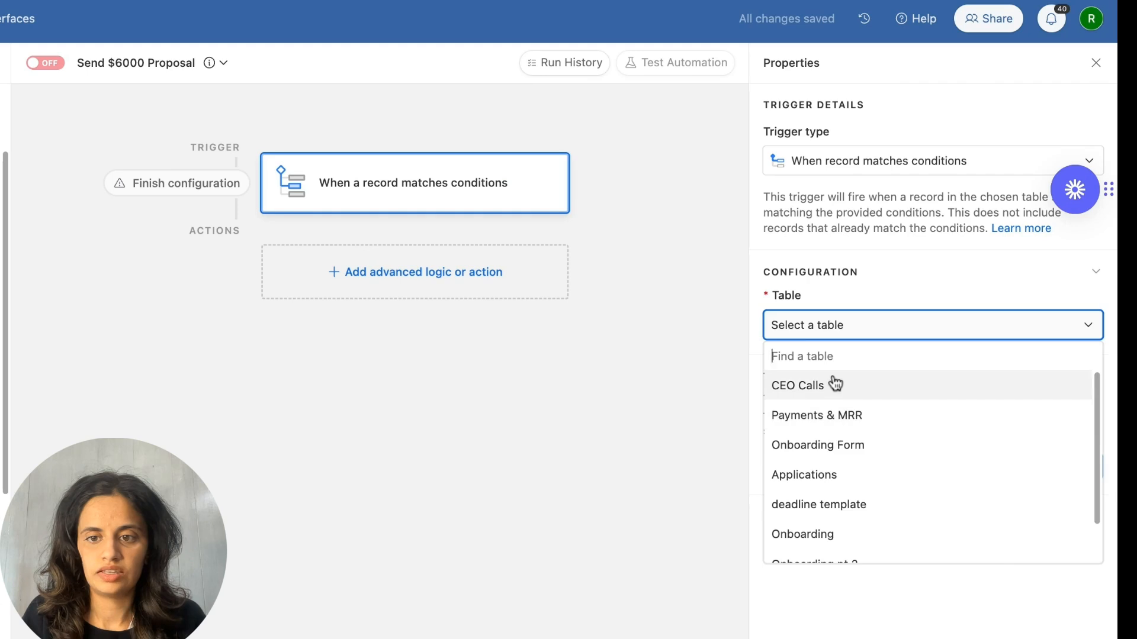
pyautogui.click(835, 384)
pyautogui.click(829, 393)
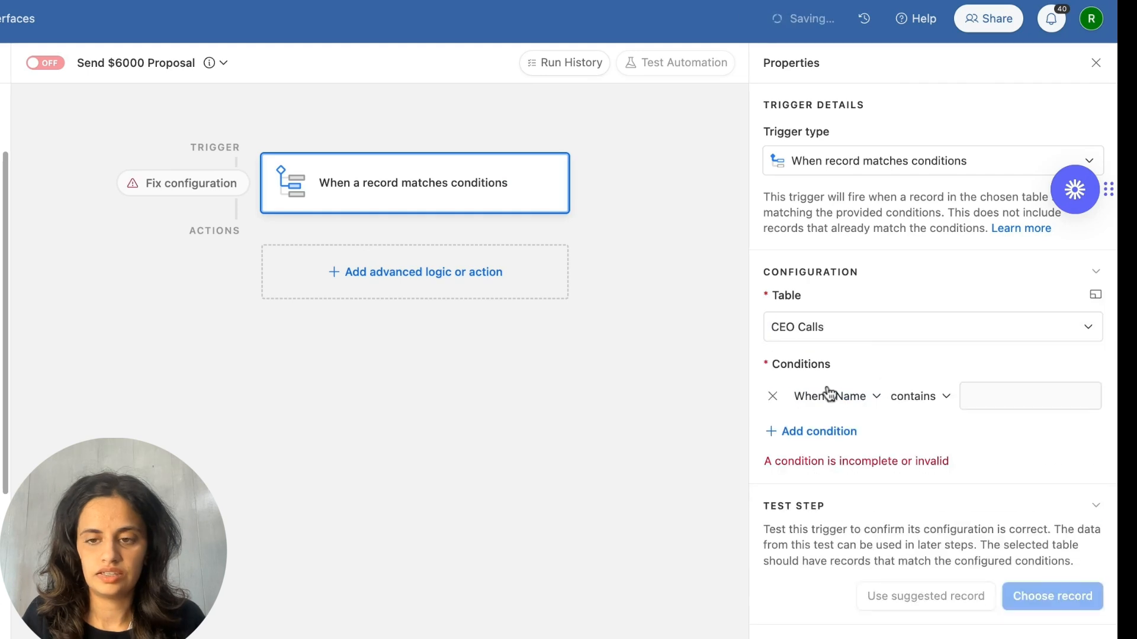
# Step: Set the trigger condition to Status is "Send them $6000 Proposal"
pyautogui.click(853, 396)
pyautogui.write('s')
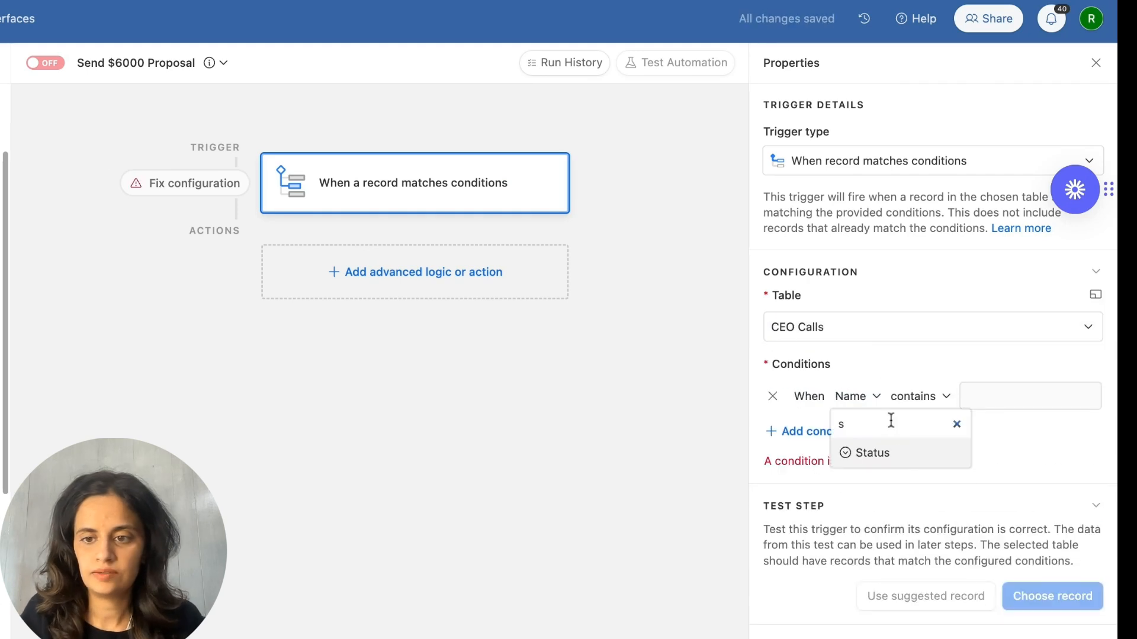
pyautogui.press('Return')
pyautogui.click(987, 400)
pyautogui.click(980, 465)
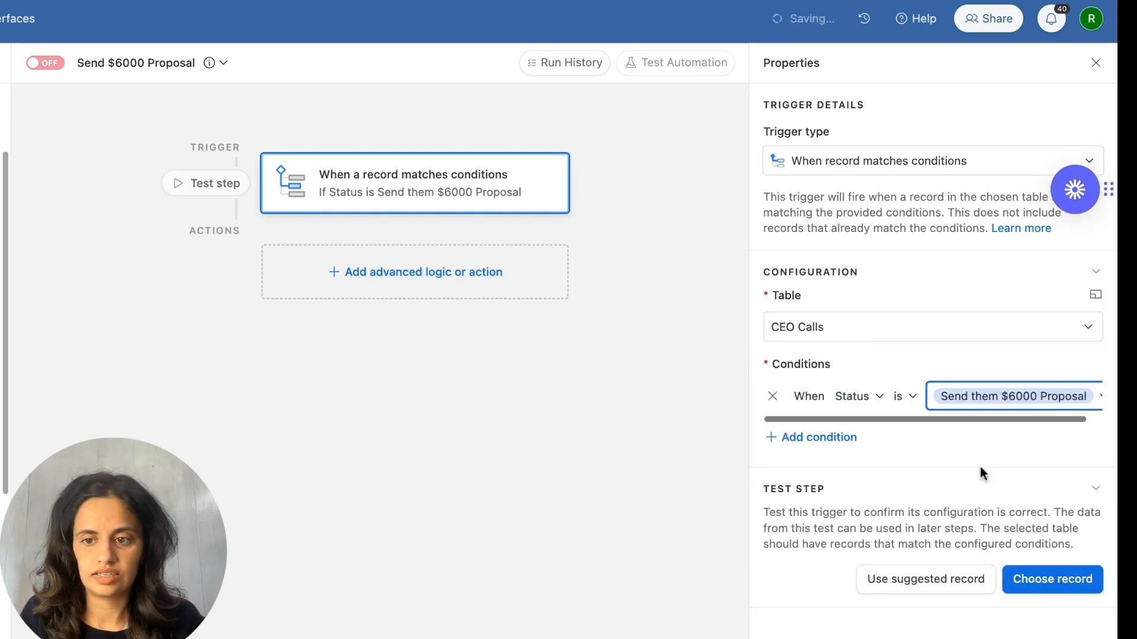
# Step: Add a Gmail "Send email" action after the trigger
pyautogui.click(504, 268)
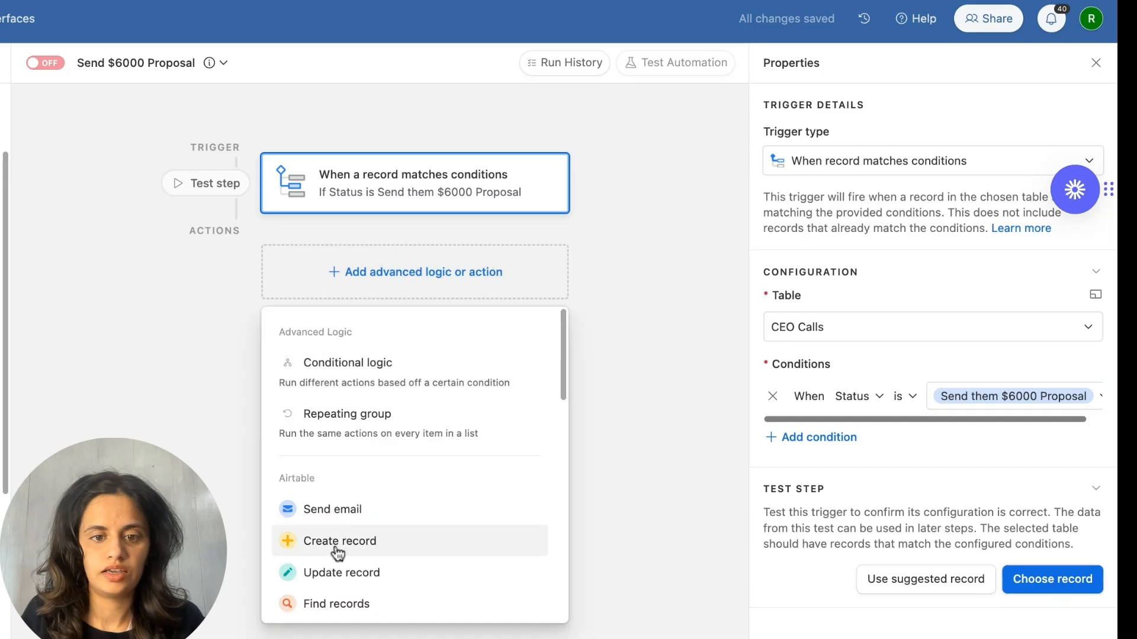
pyautogui.scroll(-3, 330, 546)
pyautogui.scroll(-4, 329, 545)
pyautogui.moveTo(329, 566)
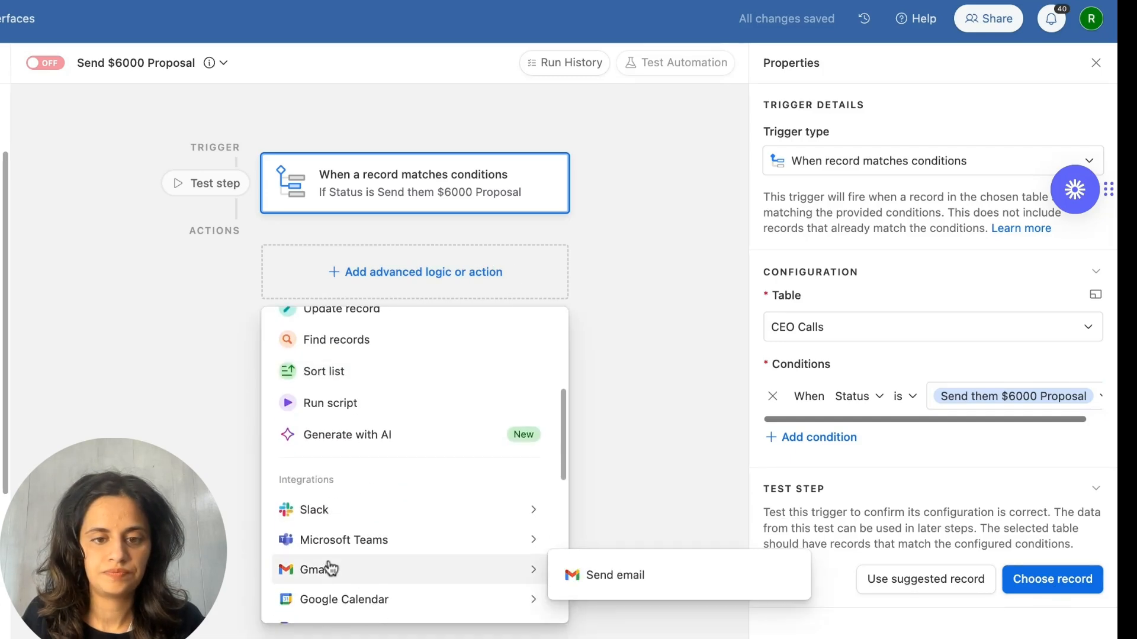
pyautogui.click(579, 582)
# Step: Choose the team Gmail account as sender and insert the triggering record's email field as the recipient
pyautogui.click(959, 451)
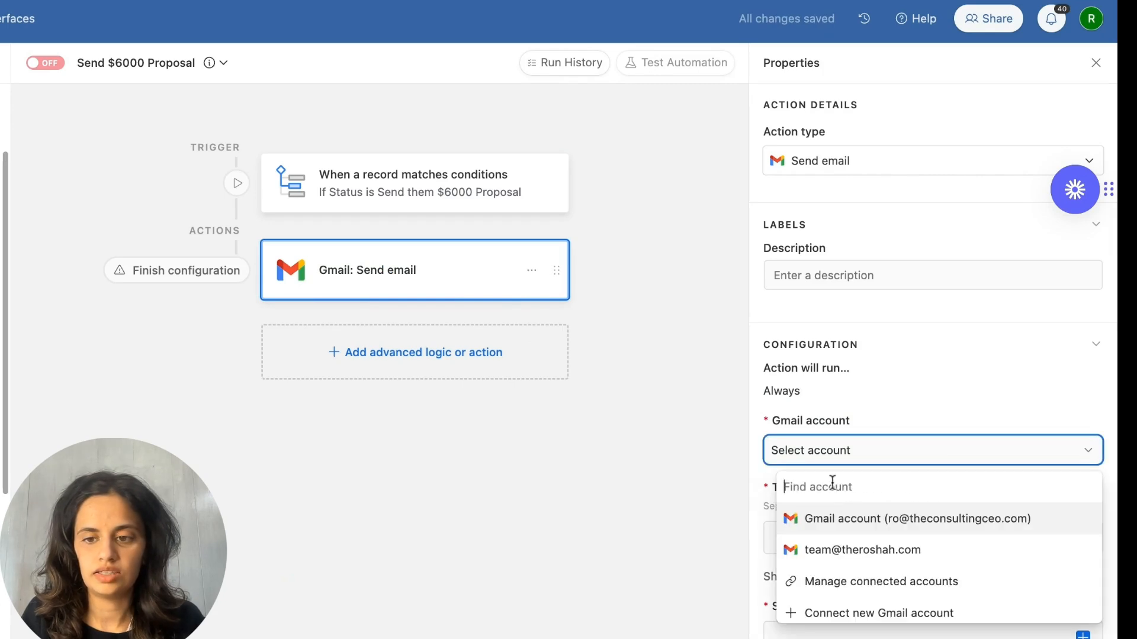
pyautogui.click(828, 550)
pyautogui.click(1083, 538)
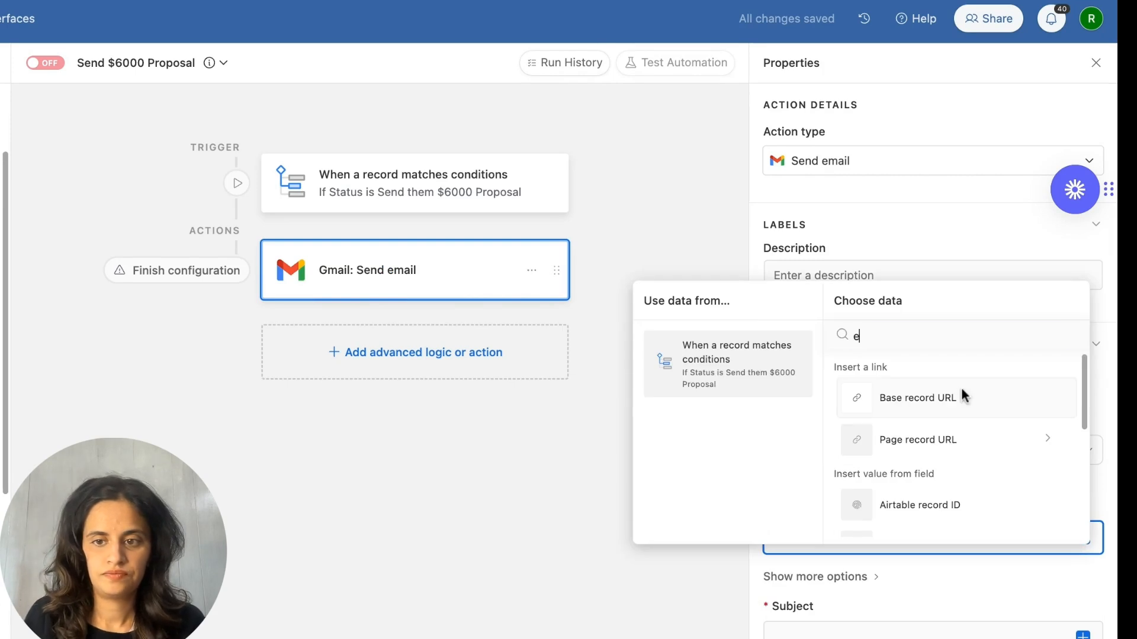
pyautogui.write('email')
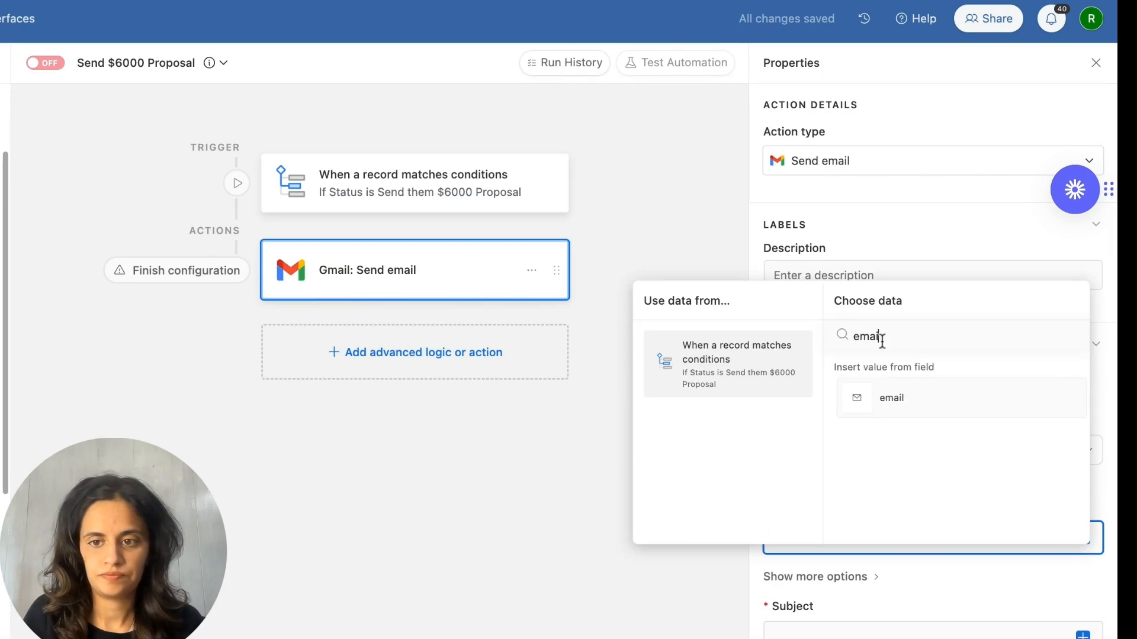
pyautogui.click(865, 398)
pyautogui.scroll(-5, 858, 437)
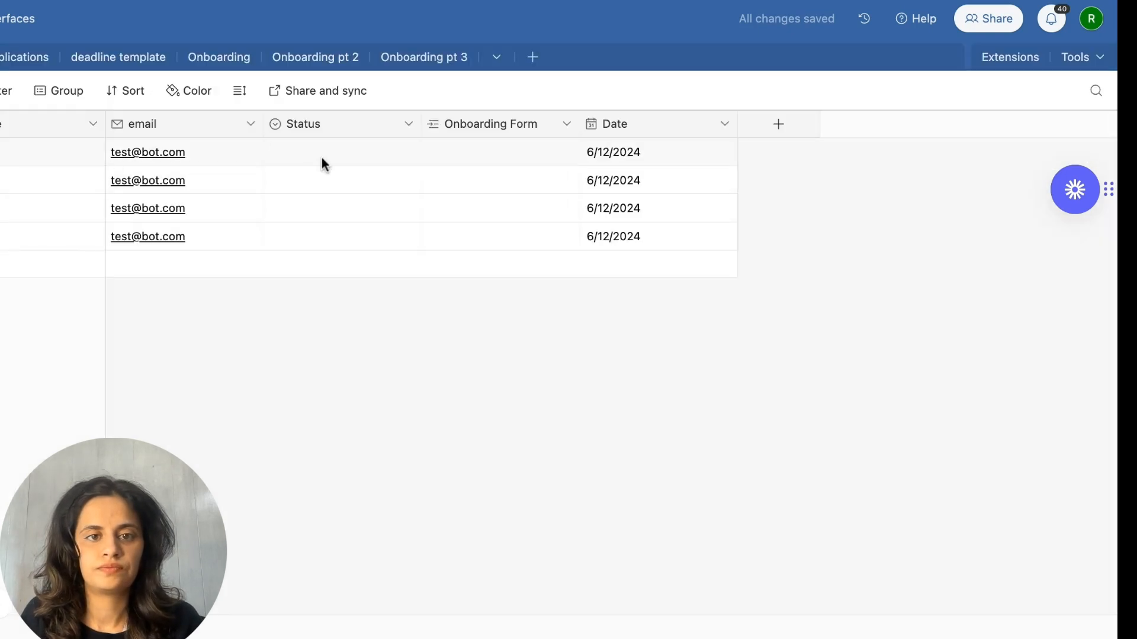
# Step: Check the Status options offered for the second record in the CEO Calls table and return to the automation
pyautogui.click(319, 171)
pyautogui.click(324, 190)
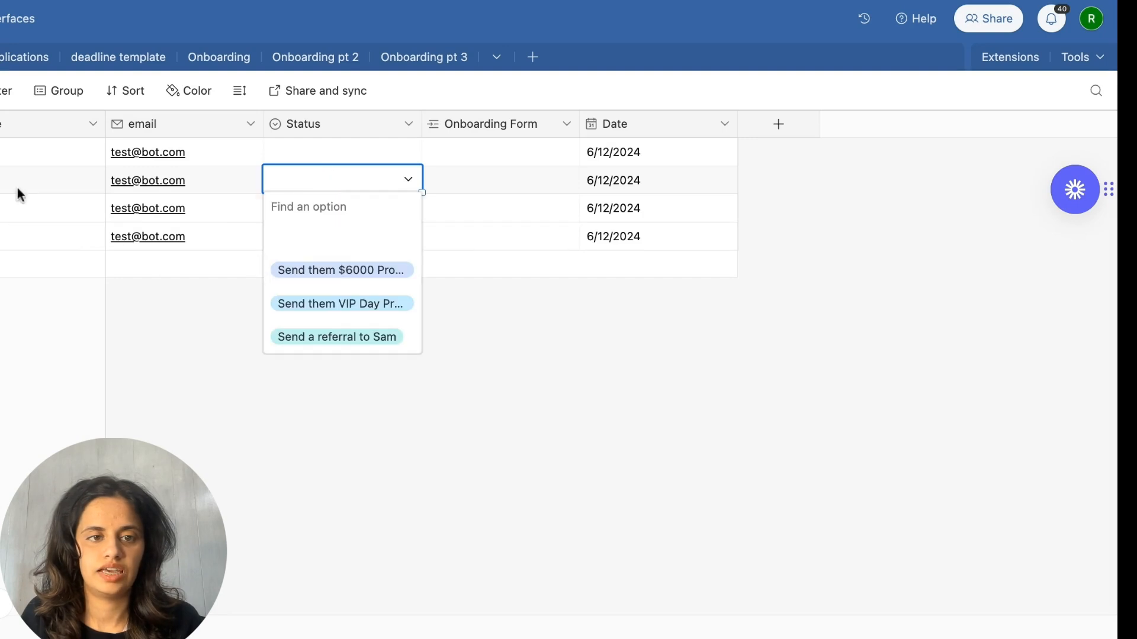
pyautogui.click(205, 181)
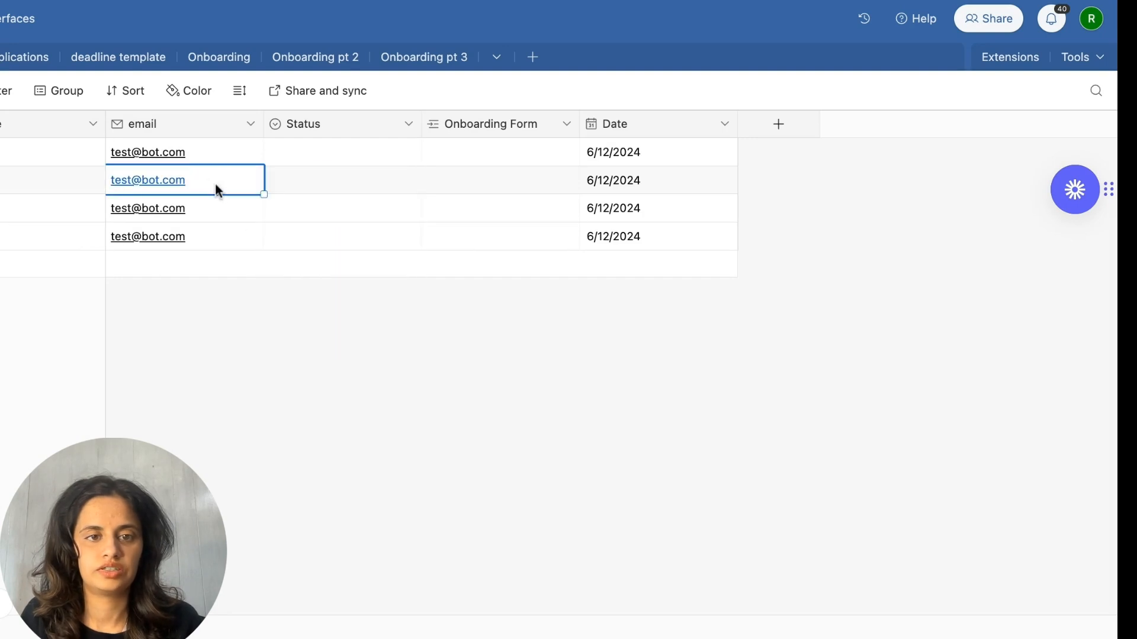
pyautogui.click(1, 19)
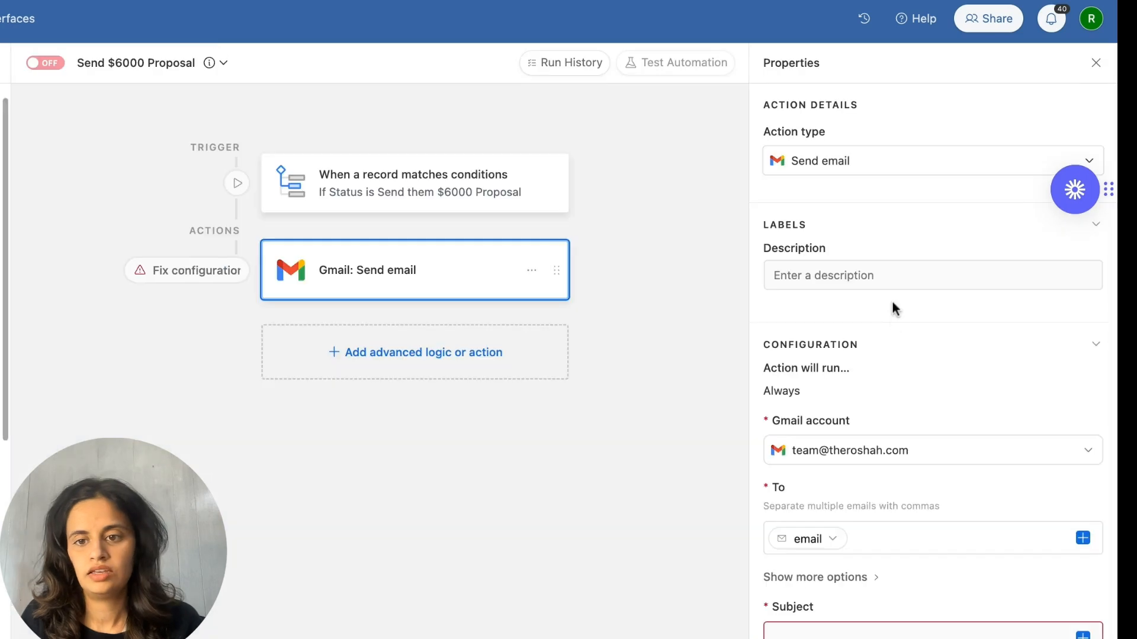
# Step: Set the email subject to "$6000 proposal"
pyautogui.scroll(-3, 797, 496)
pyautogui.click(899, 460)
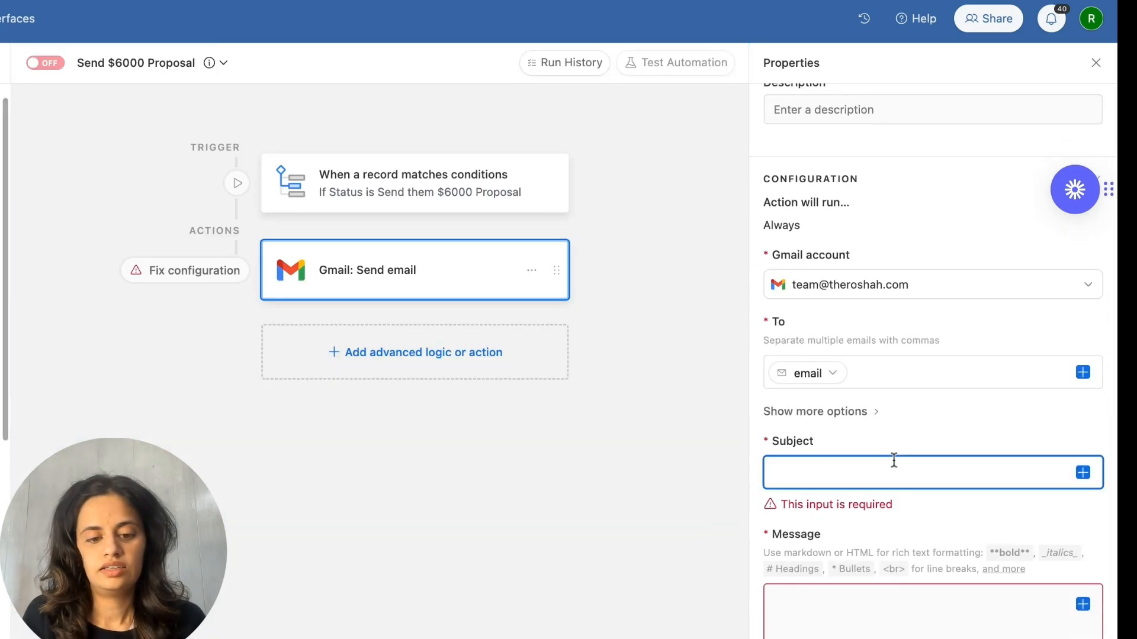
pyautogui.write('$6000 proposal')
# Step: Start the message with the greeting "Hi", the record's Name field and an exclamation mark, followed by a blank line
pyautogui.click(926, 576)
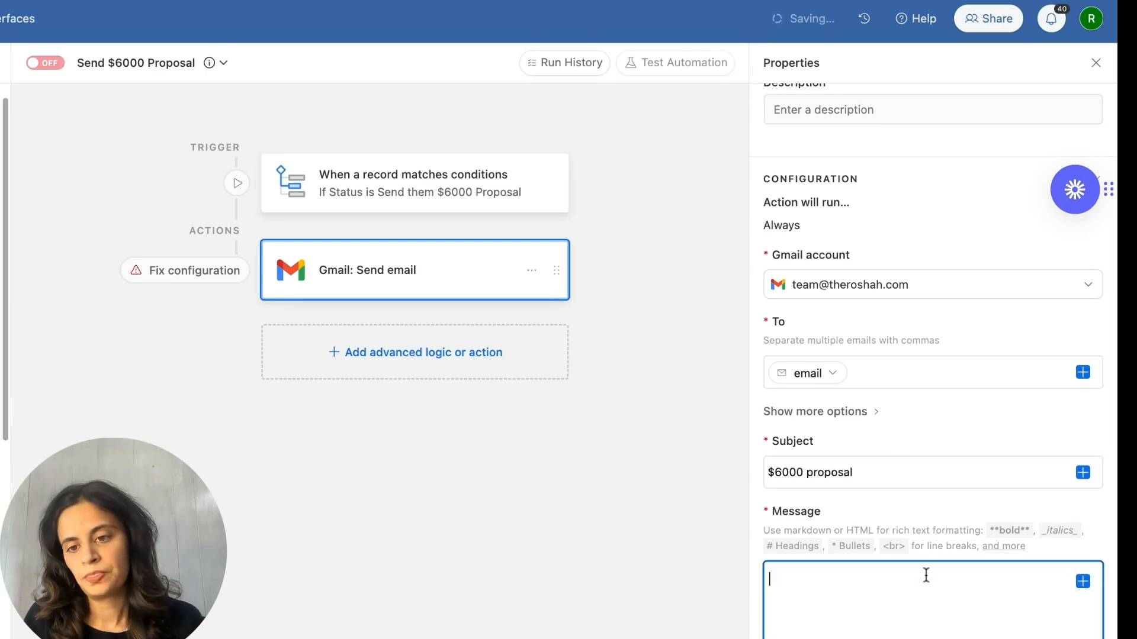
pyautogui.scroll(-4, 925, 576)
pyautogui.write('Hi')
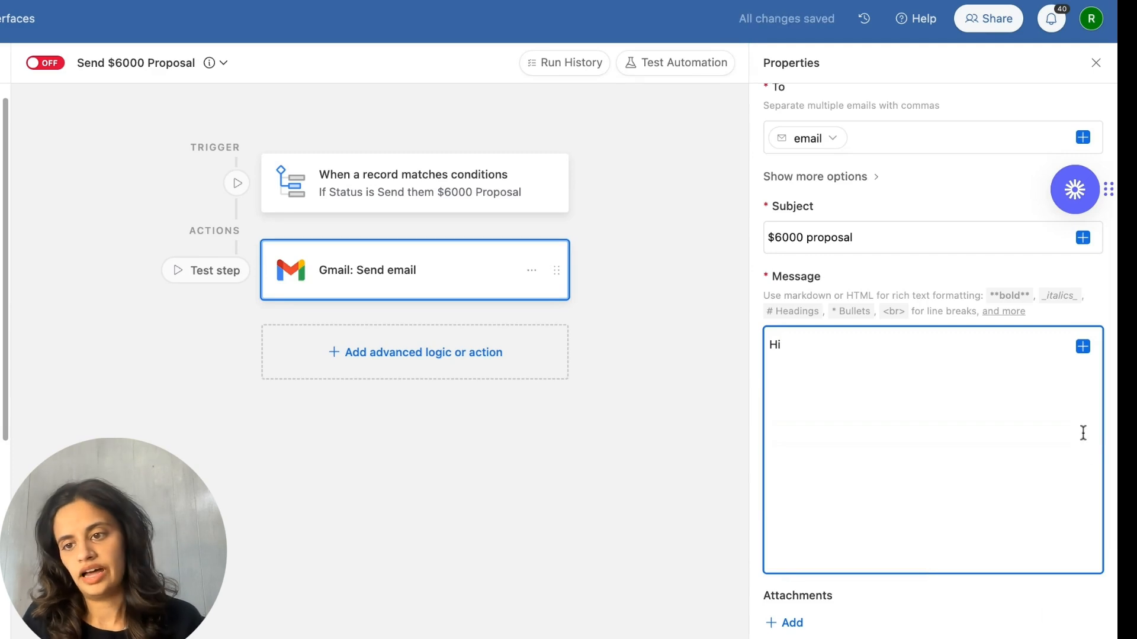
pyautogui.click(1083, 348)
pyautogui.write('name')
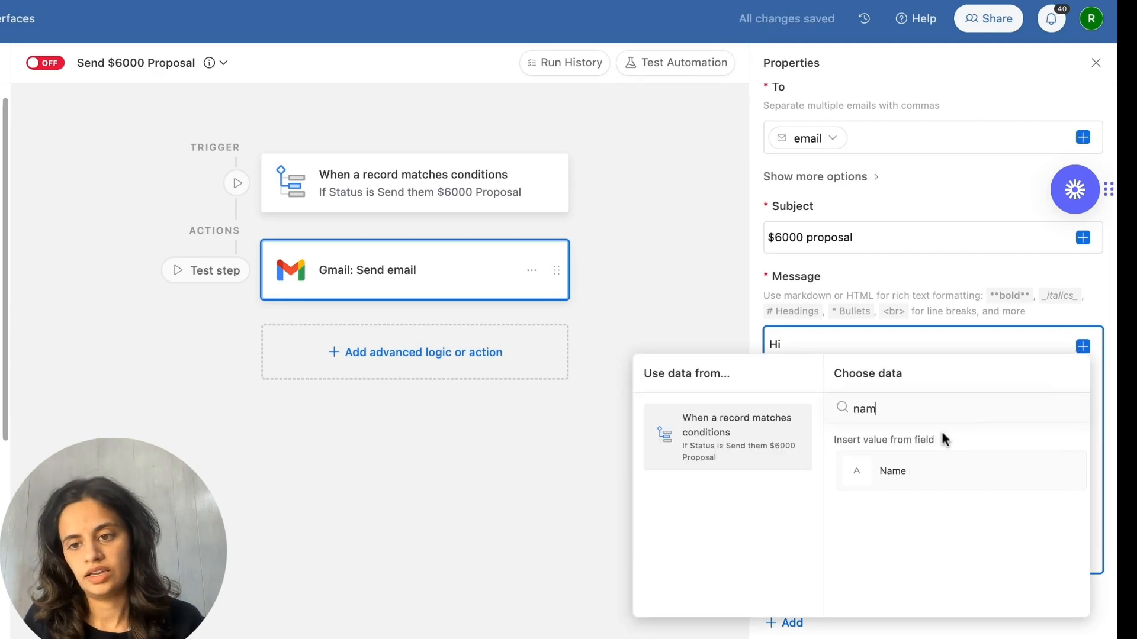
pyautogui.click(885, 472)
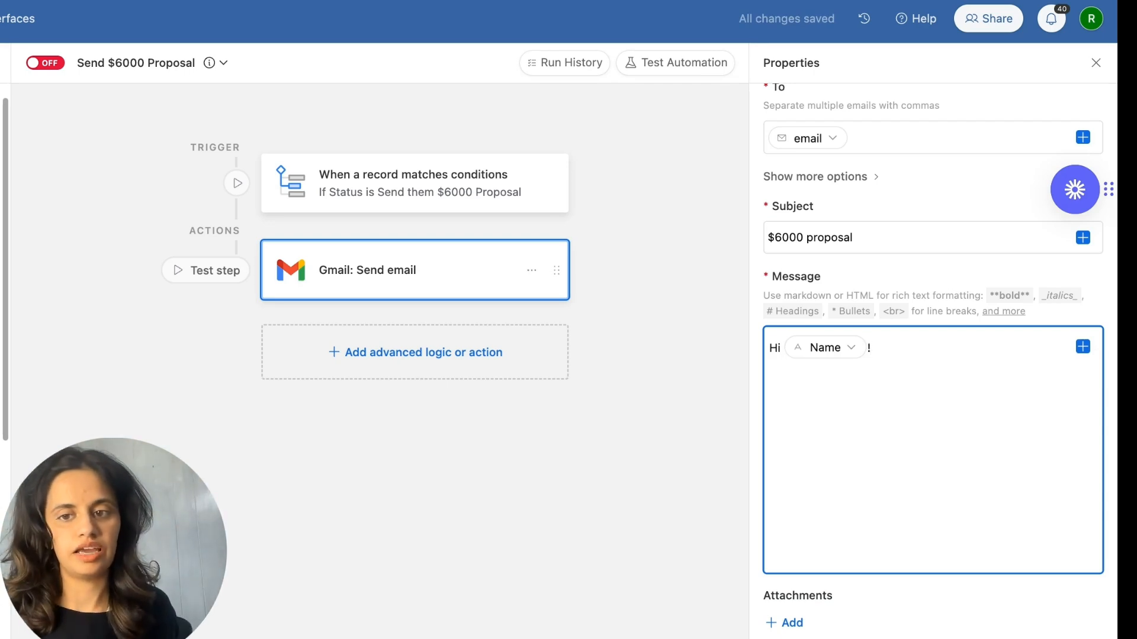
pyautogui.press('Return')
pyautogui.press('Return')
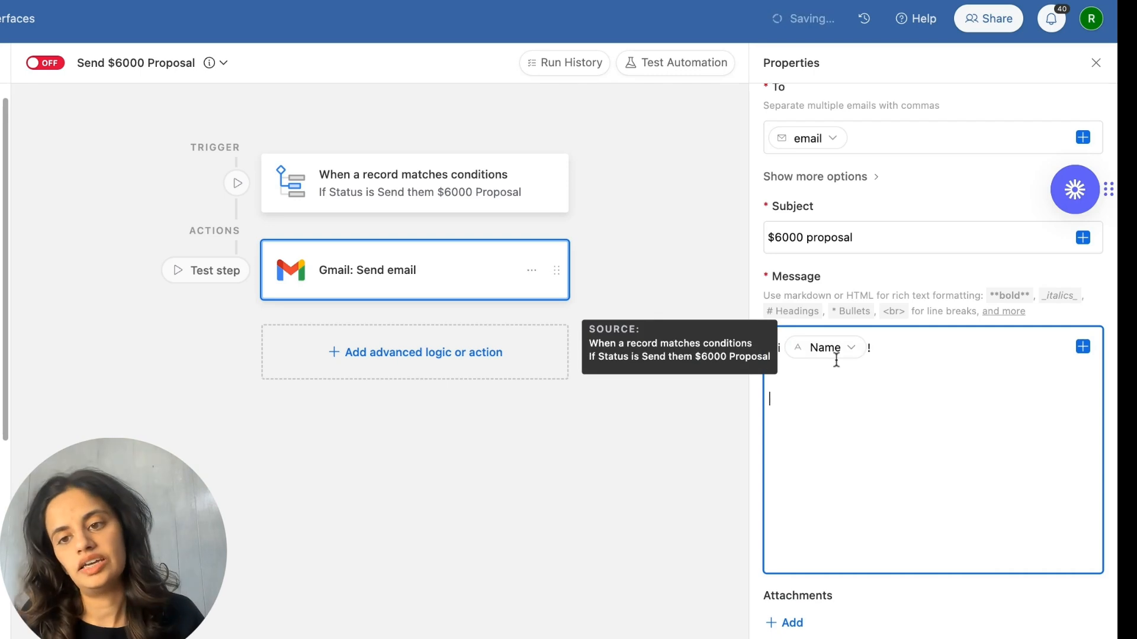
# Step: Add the message lines "Here is the proposal we spoke on [payment link]" and "you have 48 hours to complete payment.", separated by a blank line
pyautogui.write('Here is the proposal we spo')
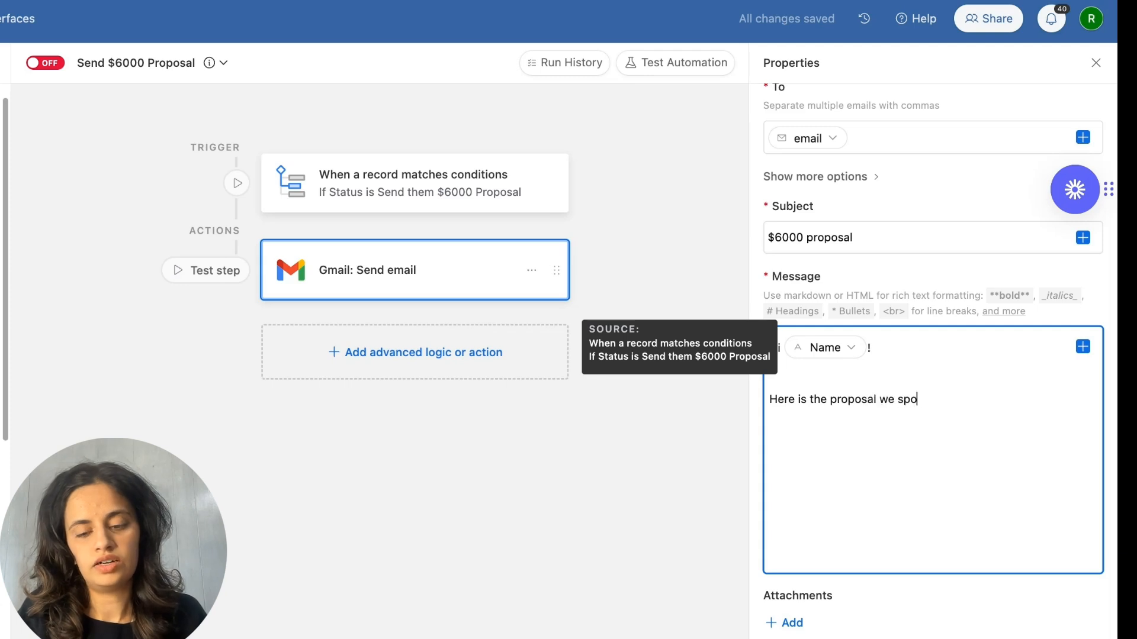
pyautogui.write('ke on ')
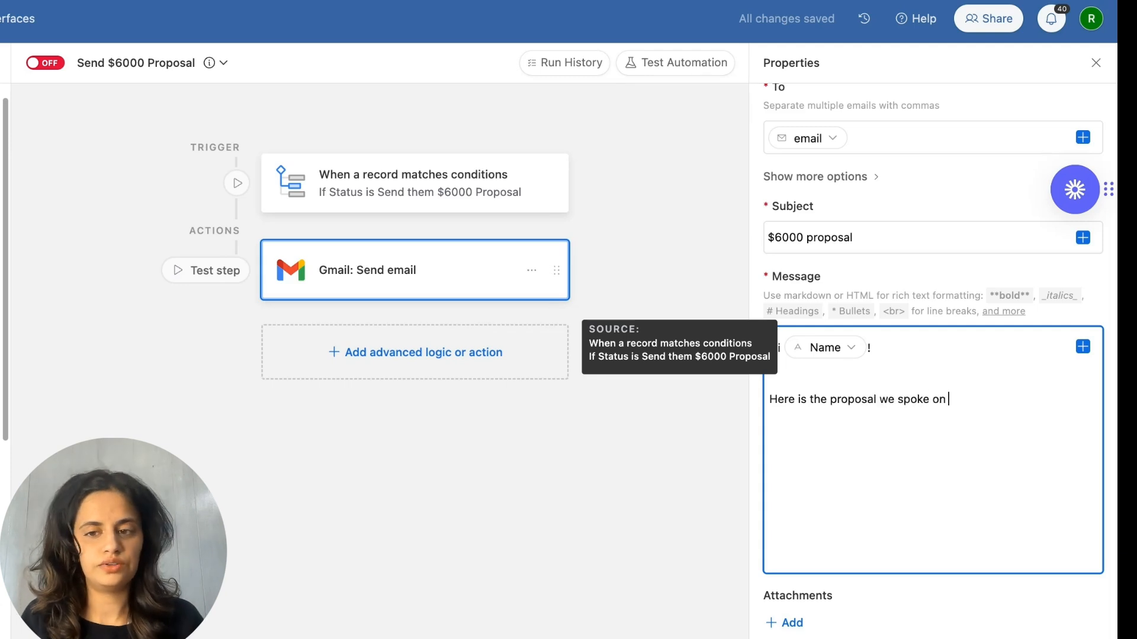
pyautogui.write('{')
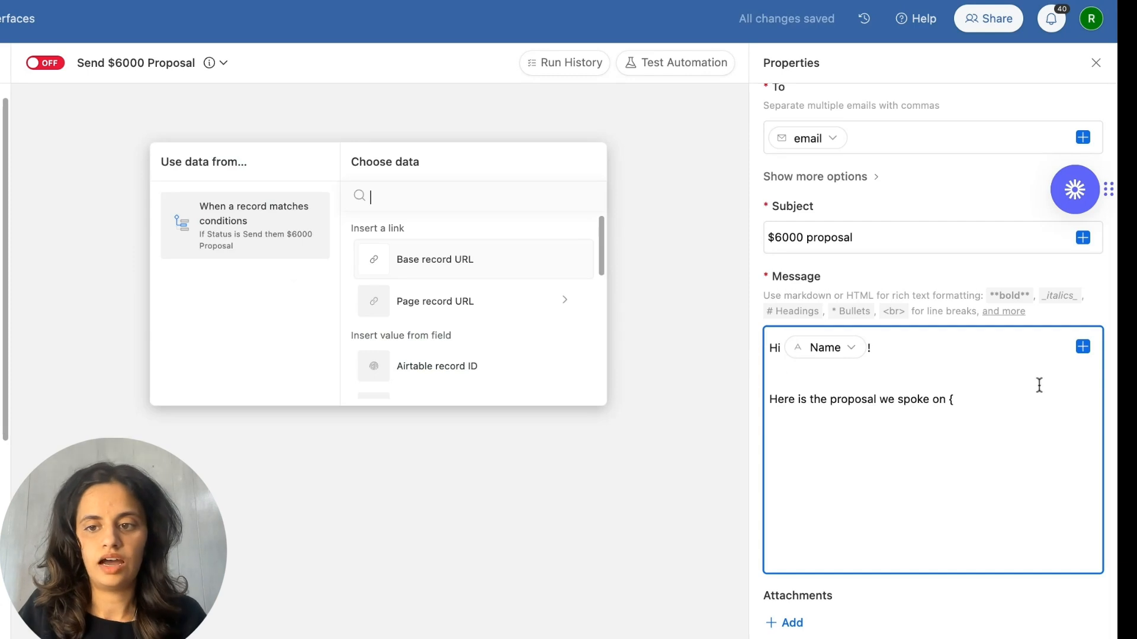
pyautogui.click(1023, 404)
pyautogui.press('BackSpace')
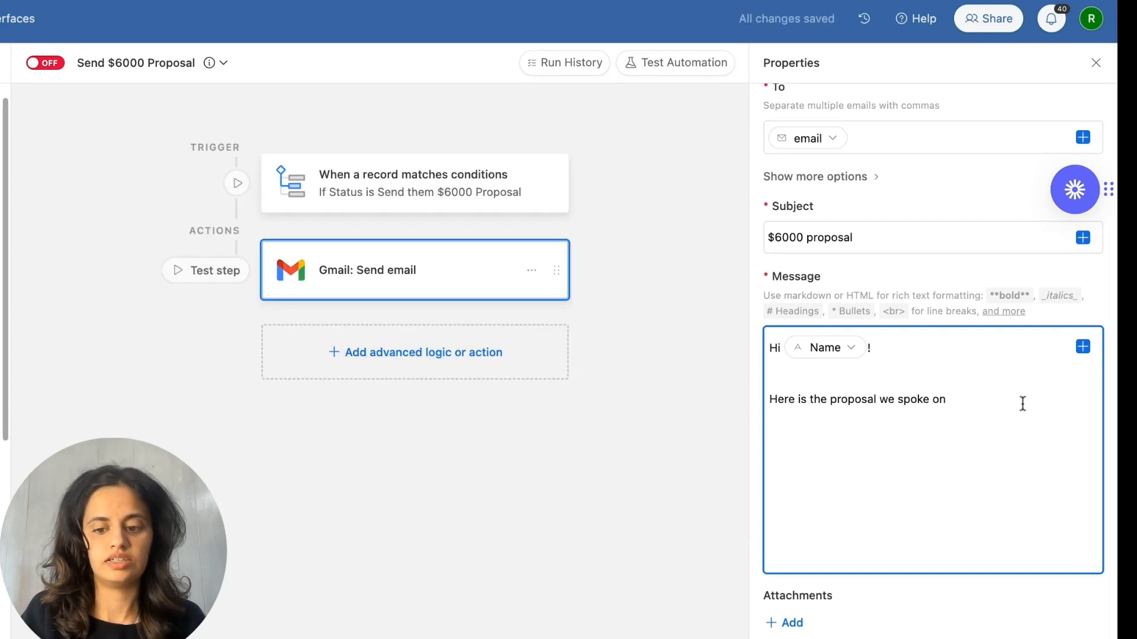
pyautogui.write('[payment')
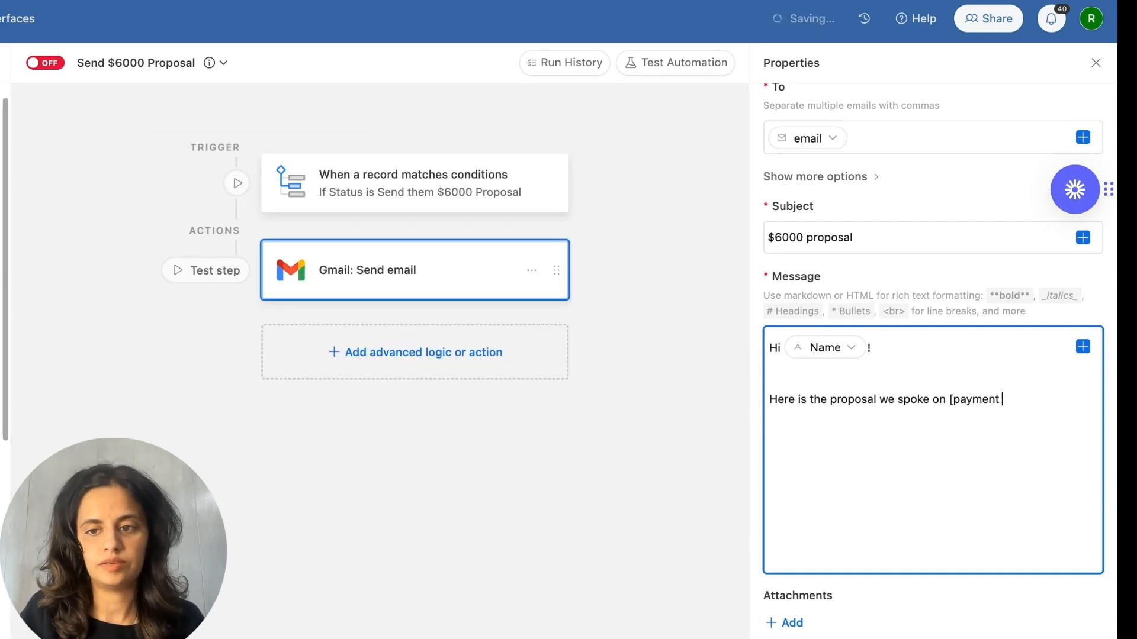
pyautogui.write(' link]')
pyautogui.press('Return')
pyautogui.press('Return')
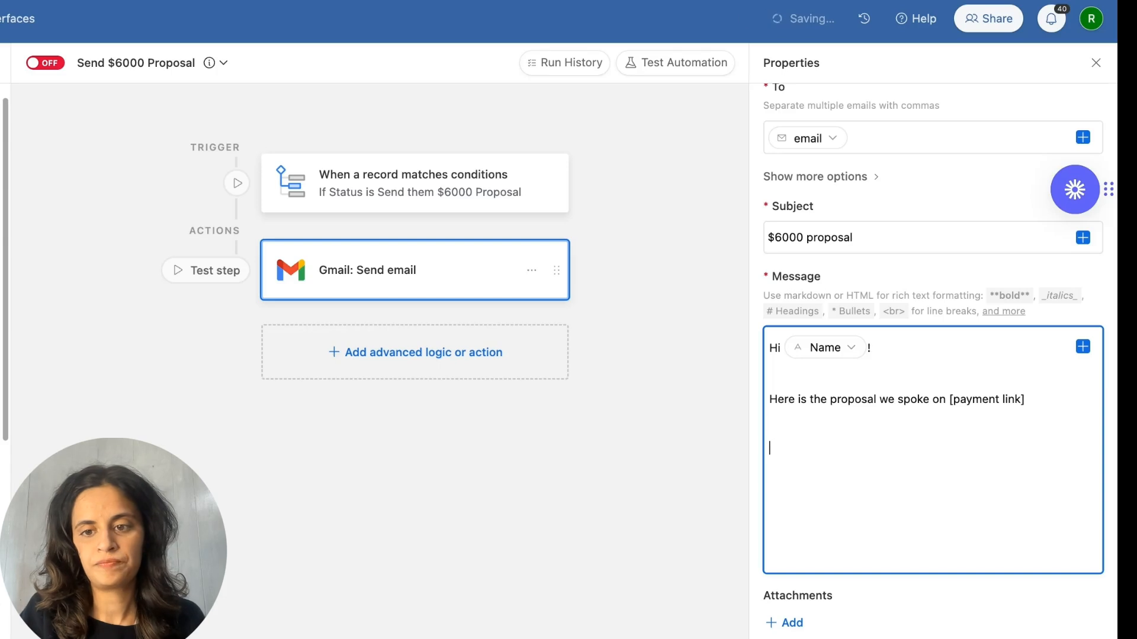
pyautogui.write('you have 48 hours to complete h')
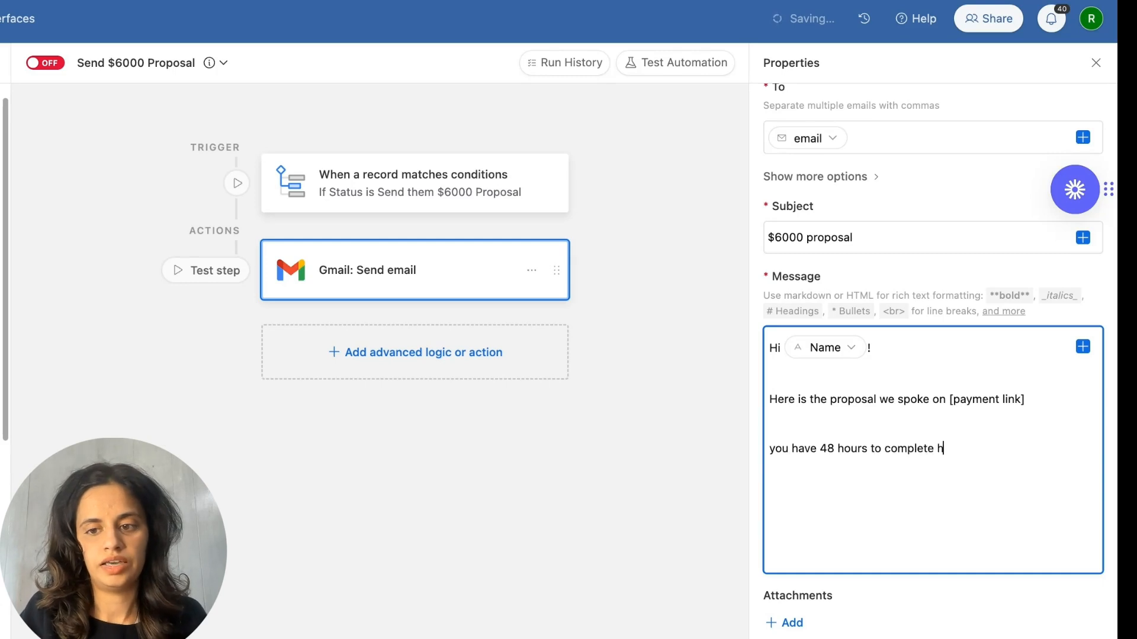
pyautogui.write('me')
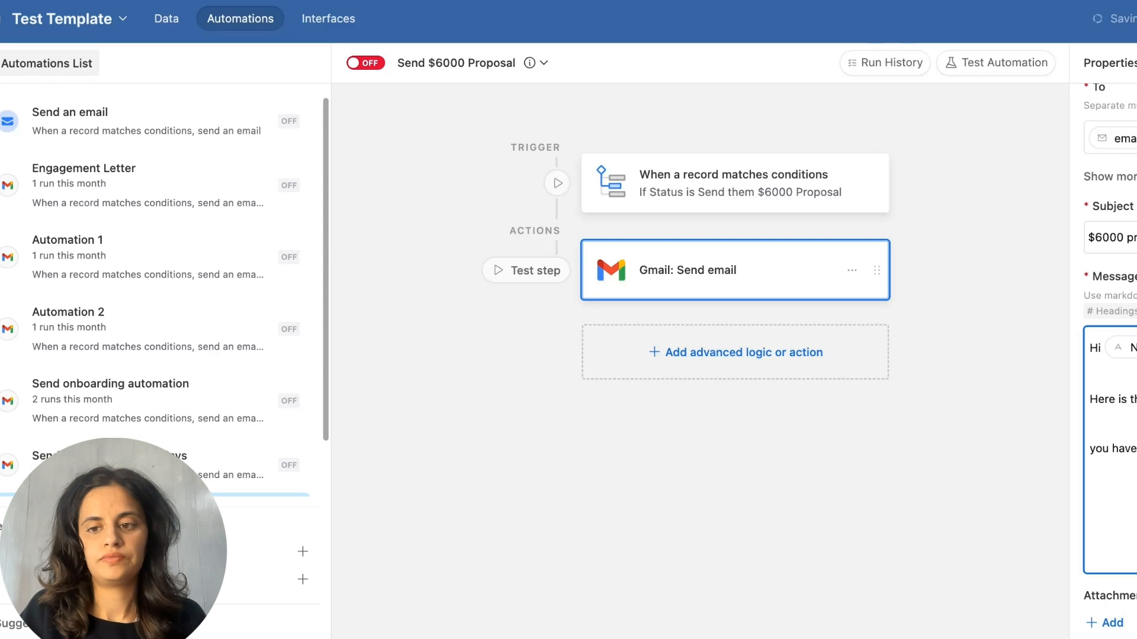
# Step: Turn the automation on and set the second CEO Calls record's Status to "Send them $6000 Proposal"
pyautogui.click(371, 64)
pyautogui.click(168, 21)
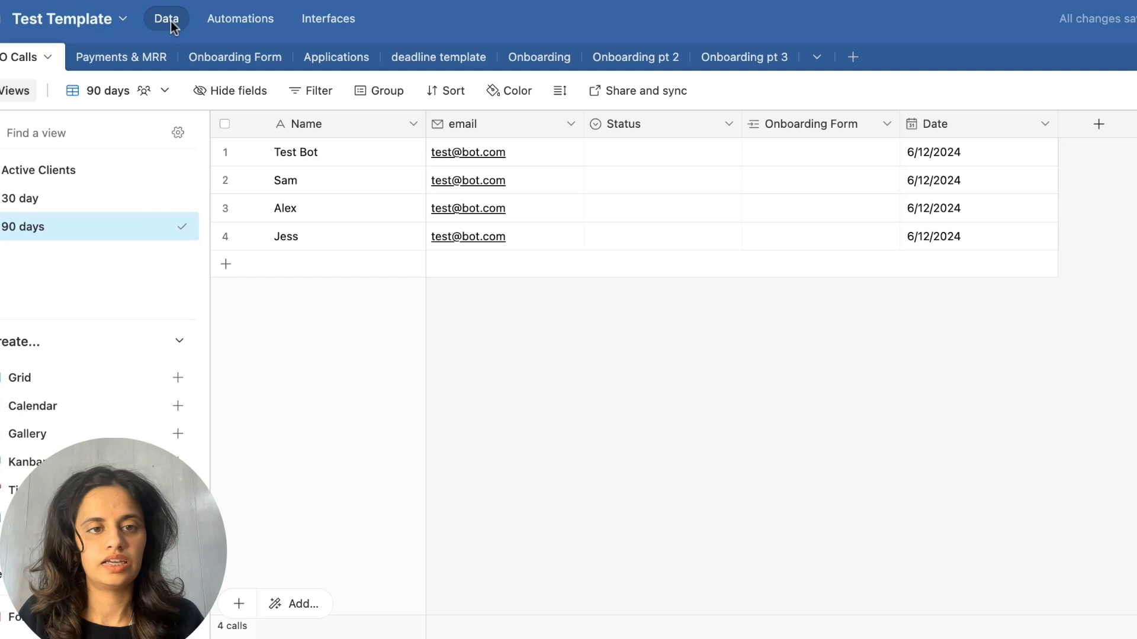
pyautogui.click(616, 180)
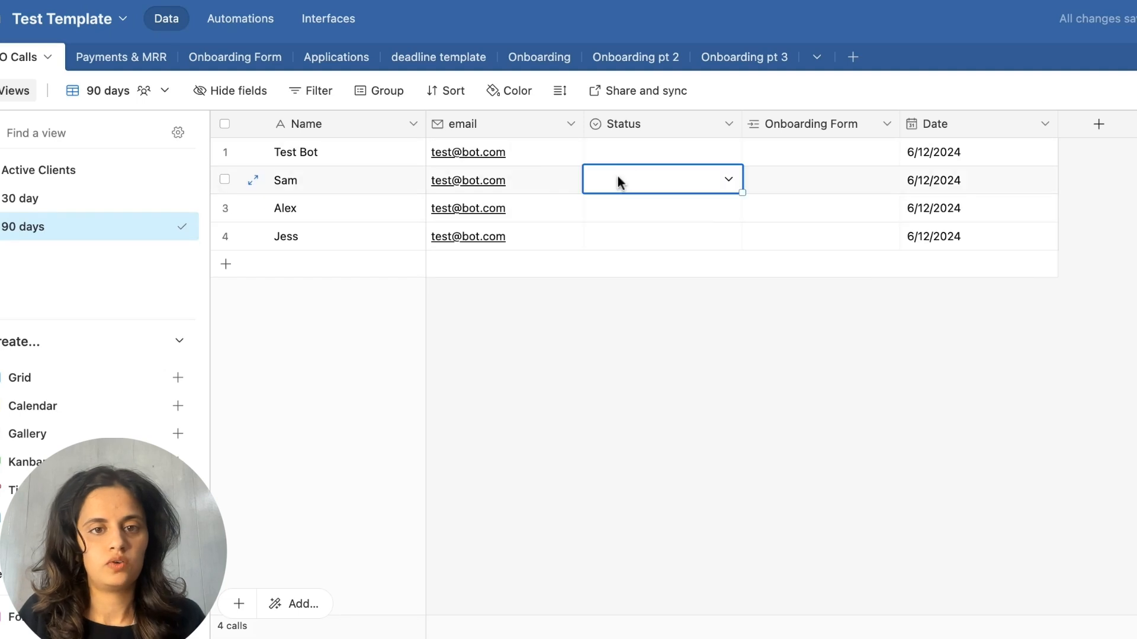
pyautogui.click(617, 177)
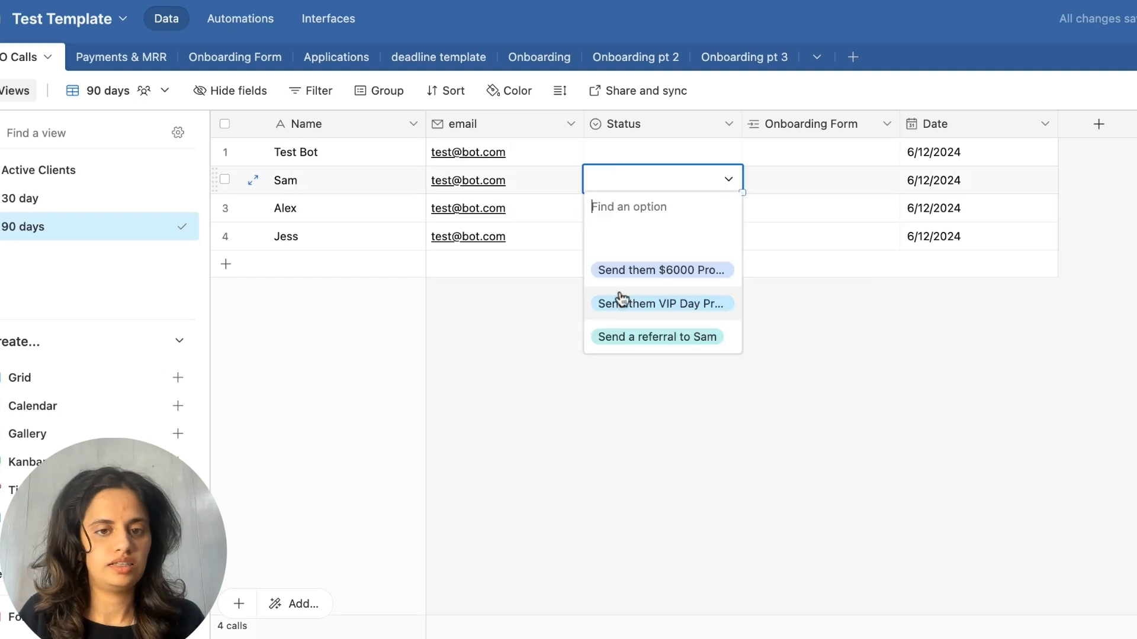
pyautogui.click(701, 287)
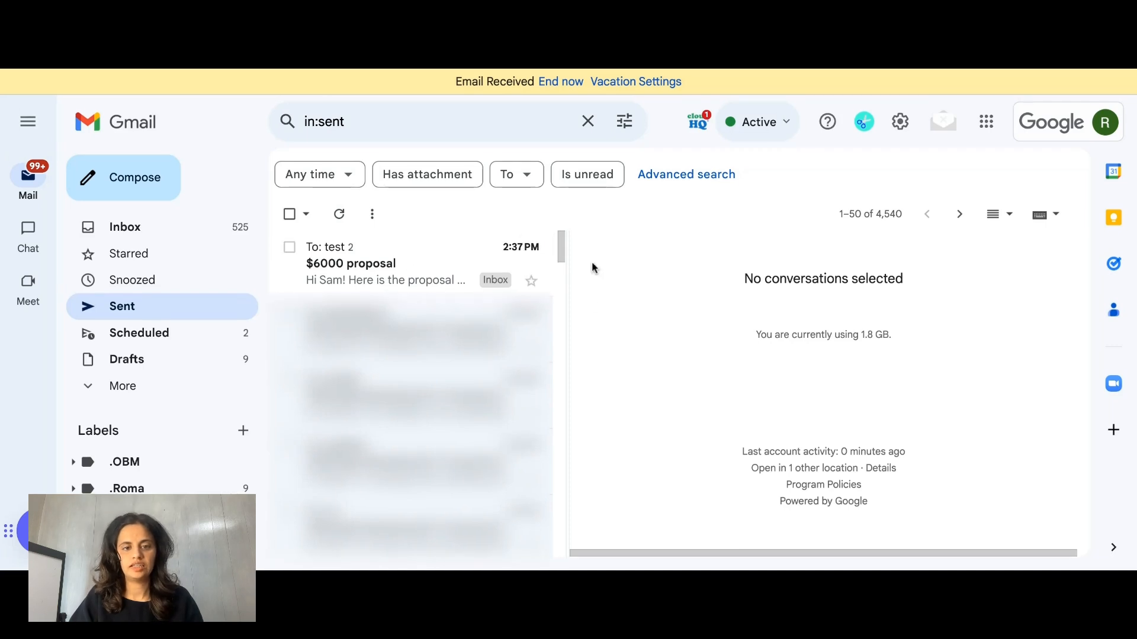
# Step: In Gmail's sent mail, open the "$6000 proposal" conversation and expand the automated message to check its text
pyautogui.click(415, 282)
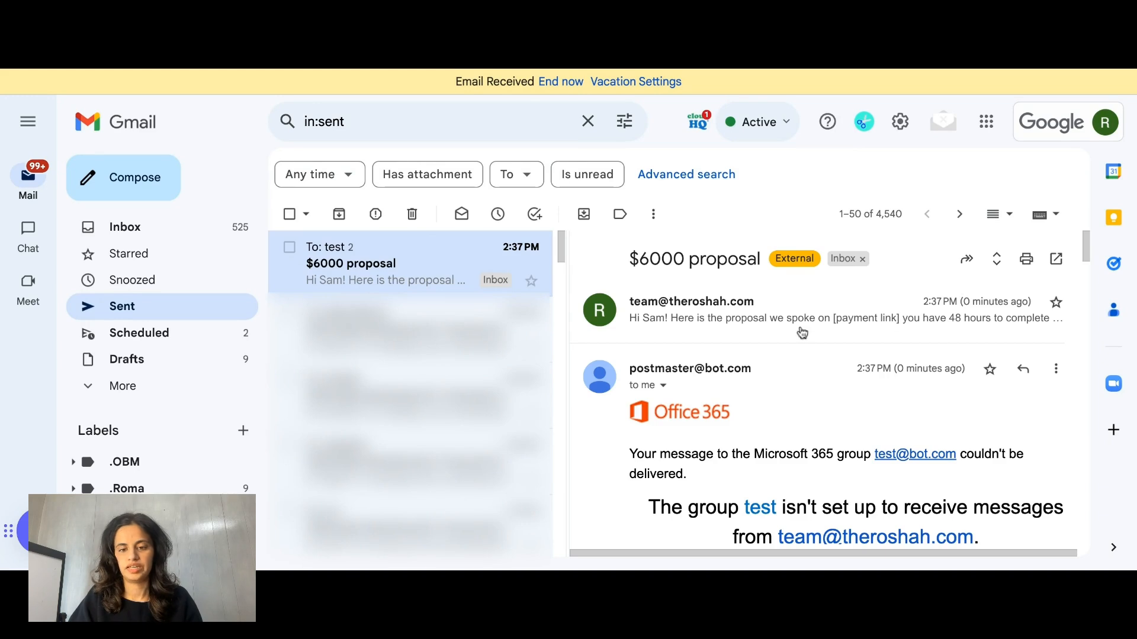
pyautogui.click(829, 336)
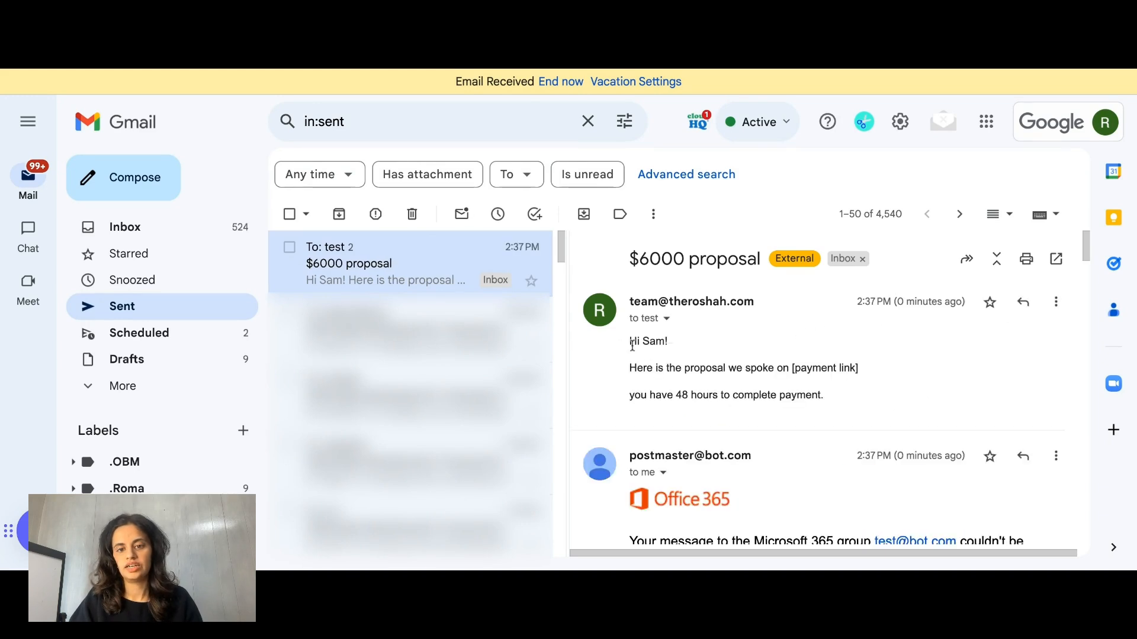